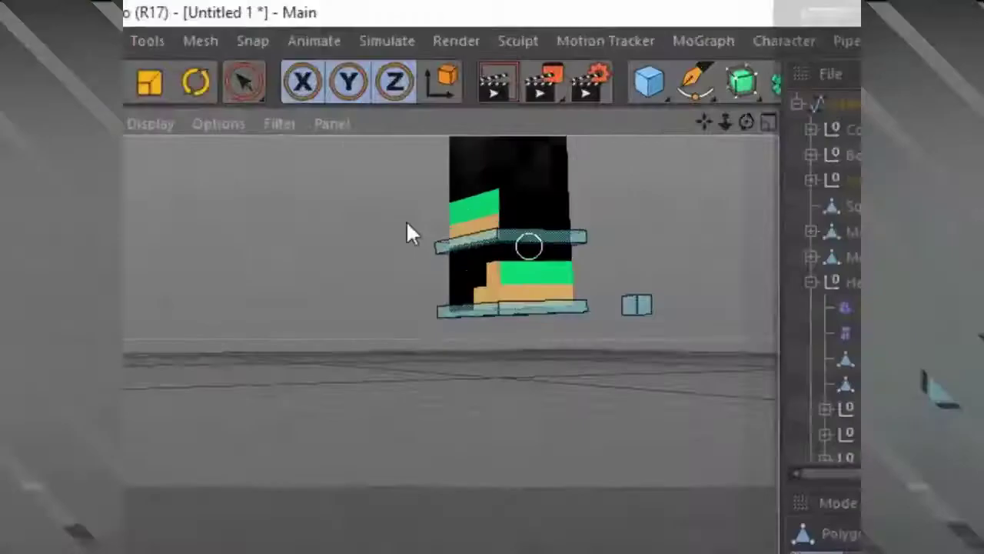
Step: Orbit the Perspective view to see the character's blocky textured body from another side
{"action": "left_click_drag", "start_coordinate": [560, 94], "coordinate": [380, 234], "text": "alt"}
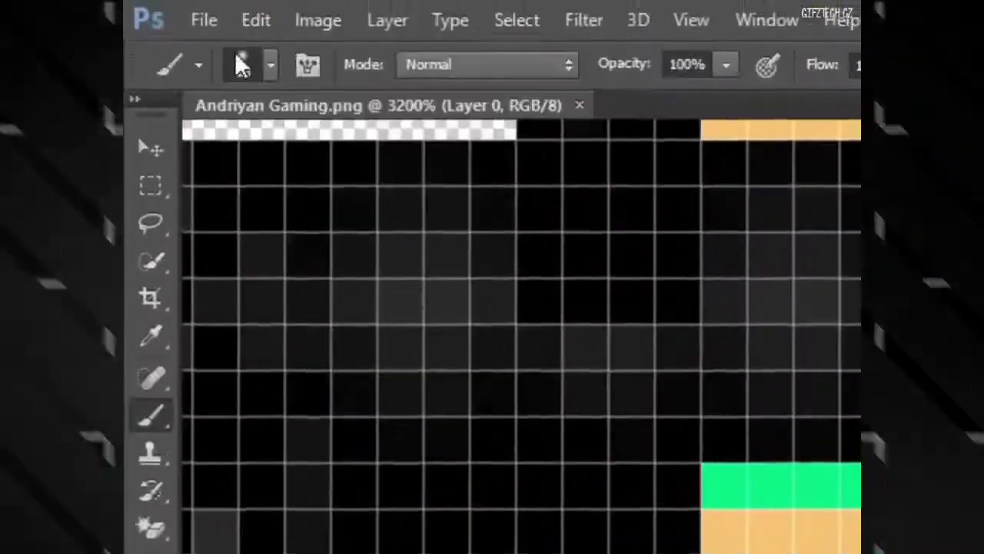
Step: Paint the skin's black cells orange with a 1 px hard brush and save a PNG ' Edit' copy
{"action": "left_click", "coordinate": [241, 65]}
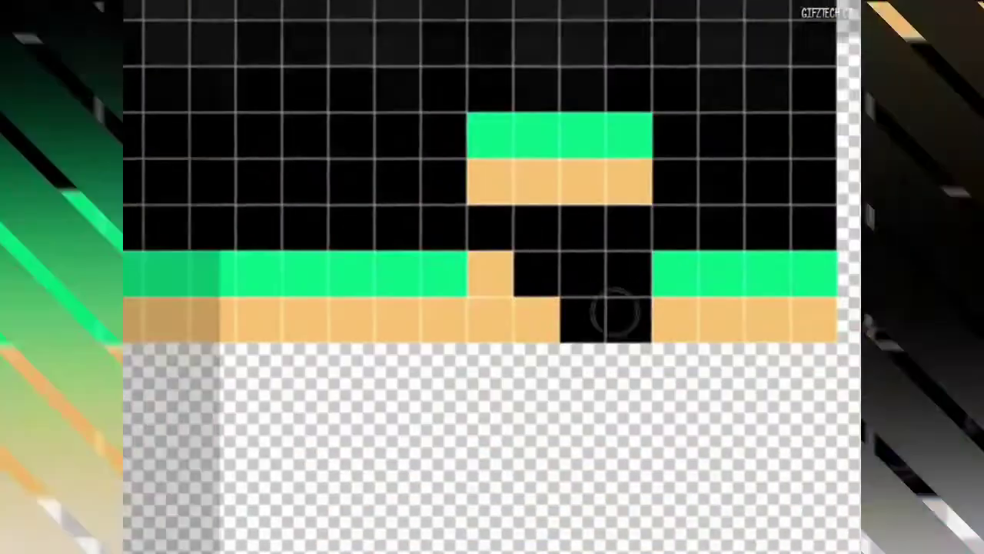
{"action": "mouse_move", "coordinate": [615, 314]}
{"action": "left_mouse_down"}
{"action": "mouse_move", "coordinate": [596, 303]}
{"action": "mouse_move", "coordinate": [600, 274]}
{"action": "left_mouse_up"}
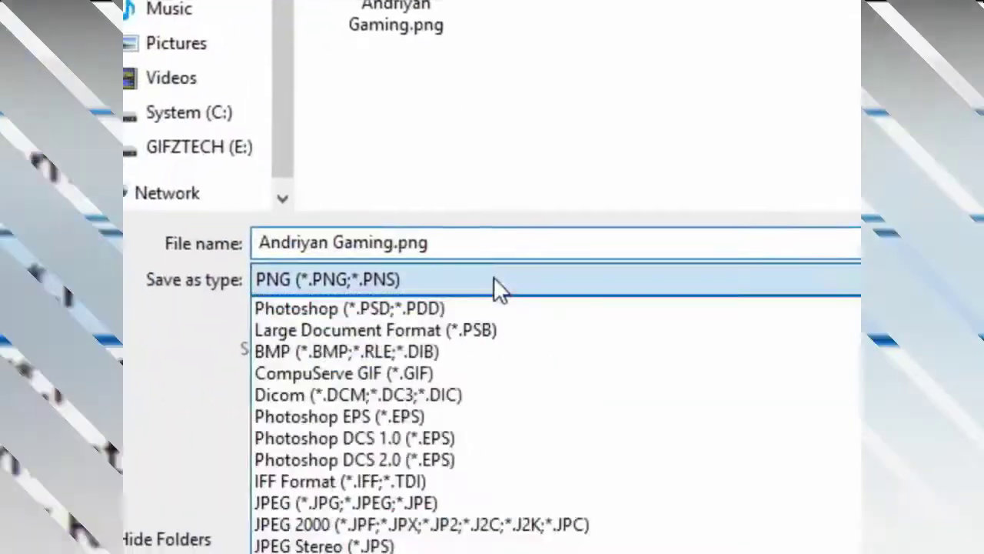
{"action": "left_click", "coordinate": [494, 277]}
{"action": "type", "text": "Edit"}
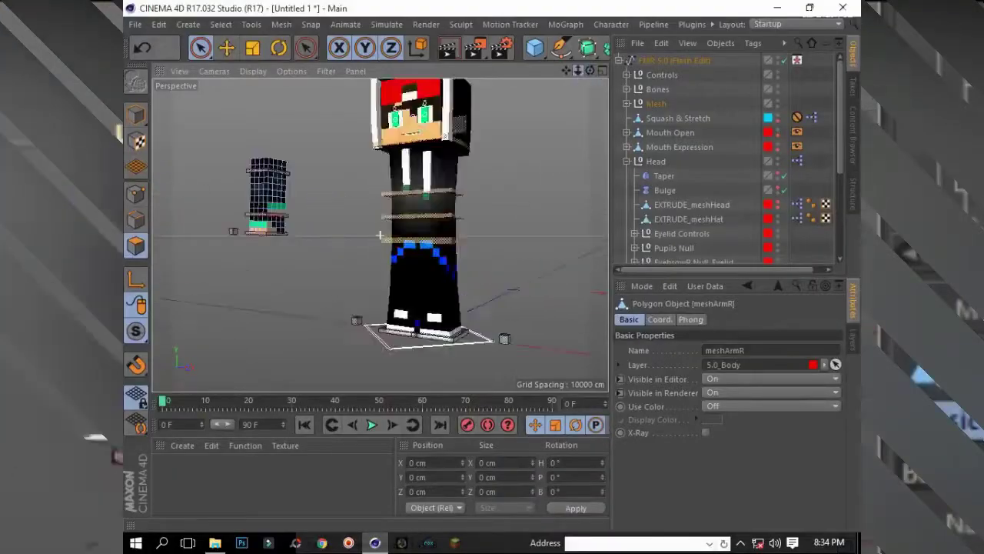
Step: Load the edited skin PNG into the FMR 5.0 rig's Skin path and view the reskinned character
{"action": "left_click", "coordinate": [659, 60]}
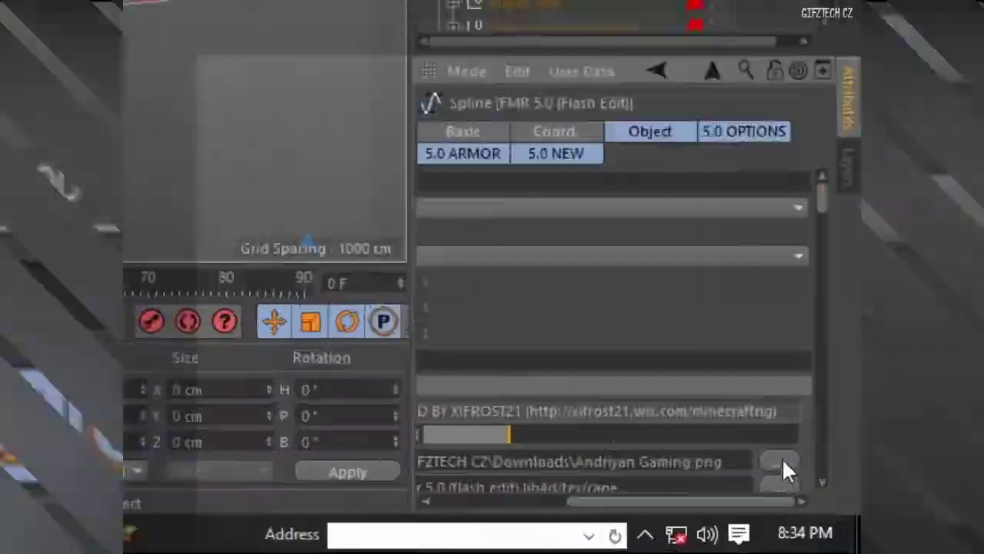
{"action": "left_click", "coordinate": [779, 462]}
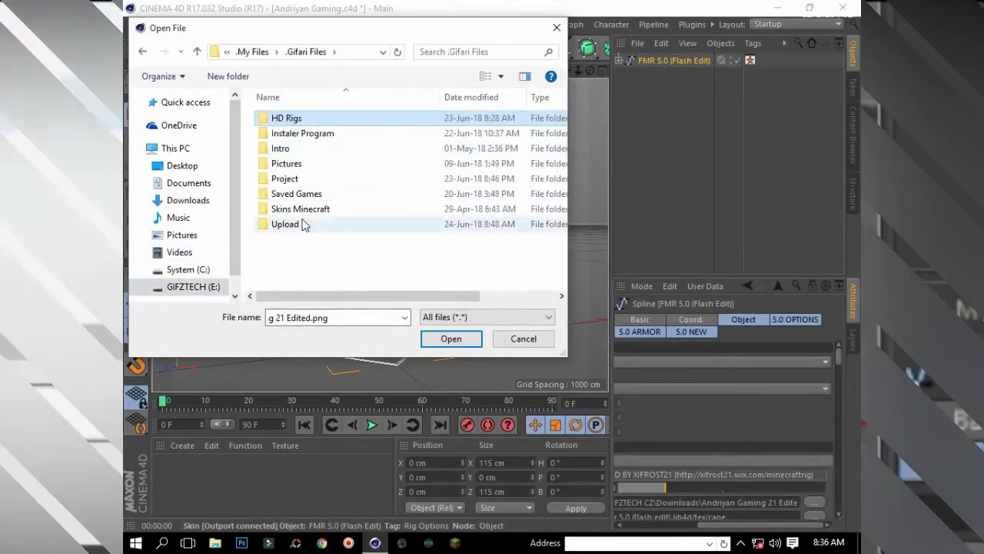
{"action": "double_click", "coordinate": [313, 117]}
{"action": "left_click", "coordinate": [452, 339]}
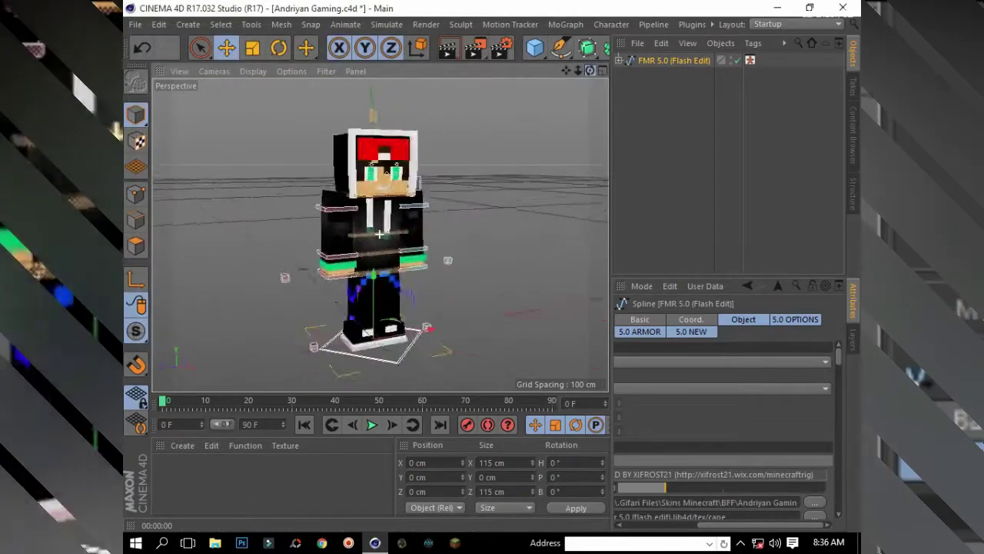
{"action": "mouse_move", "coordinate": [338, 233]}
{"action": "left_mouse_down", "text": "alt"}
{"action": "mouse_move", "coordinate": [379, 234]}
{"action": "mouse_move", "coordinate": [490, 63]}
{"action": "left_mouse_up", "text": "alt"}
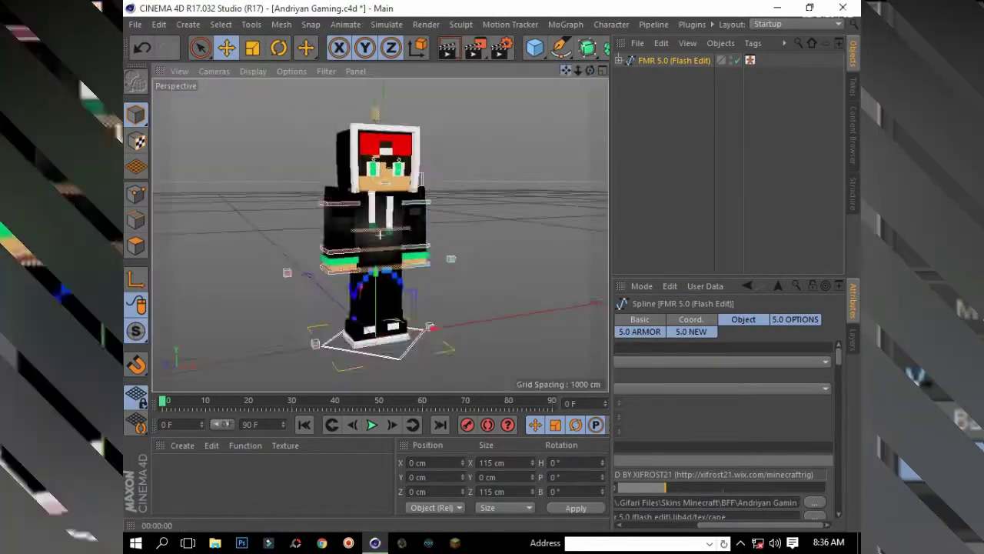
{"action": "scroll", "coordinate": [379, 234], "scroll_direction": "up", "scroll_amount": 5}
Step: Browse HD Rigs > Weapon Pack to the xuiqe4525vr4-300_Sword > 300 sword folder, checking its subfolders
{"action": "left_click", "coordinate": [215, 542]}
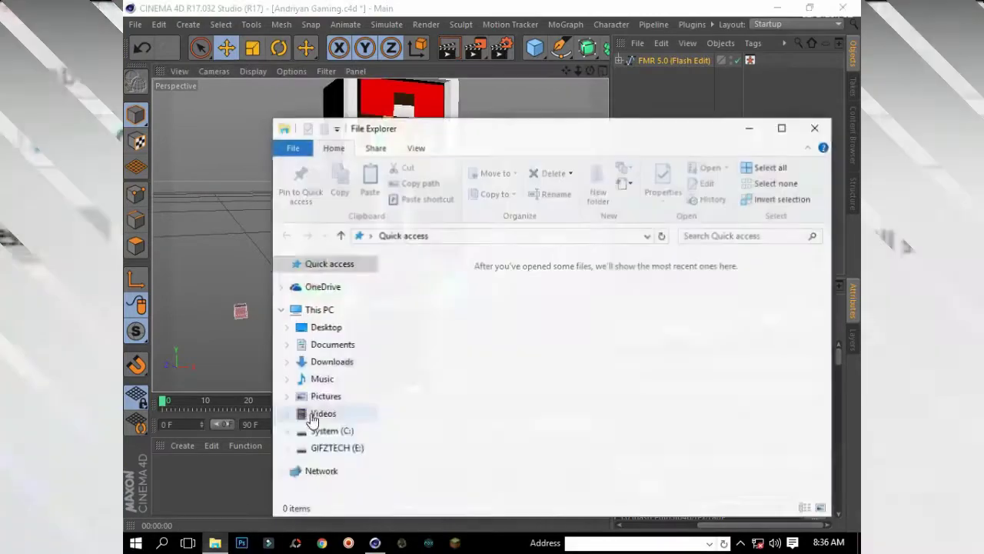
{"action": "double_click", "coordinate": [417, 279]}
{"action": "double_click", "coordinate": [451, 378]}
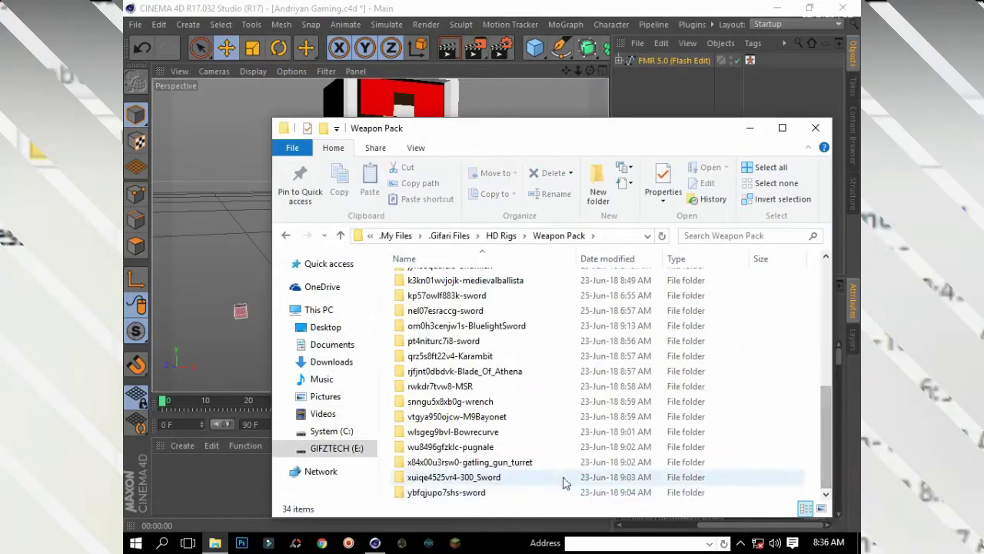
{"action": "double_click", "coordinate": [558, 492]}
{"action": "left_click", "coordinate": [283, 236]}
{"action": "double_click", "coordinate": [438, 478]}
{"action": "double_click", "coordinate": [466, 311]}
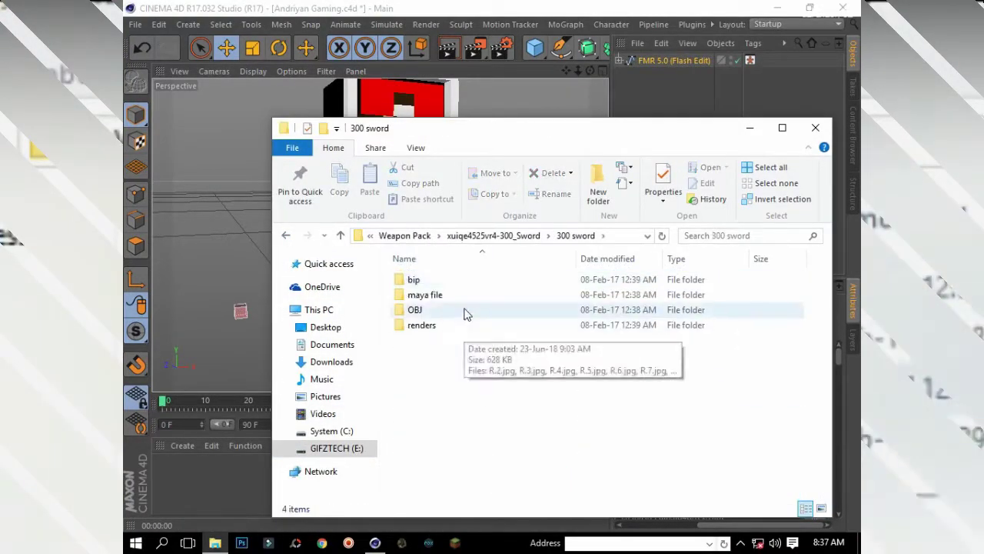
{"action": "double_click", "coordinate": [427, 324]}
{"action": "key", "text": "alt+Left"}
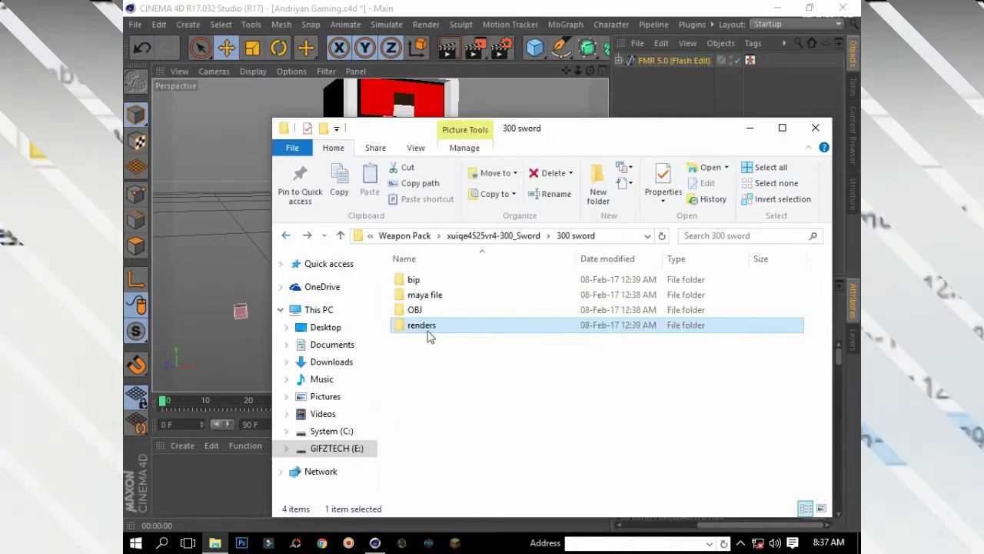
{"action": "double_click", "coordinate": [431, 295]}
{"action": "key", "text": "alt+Left"}
Step: Open sword.obj from the OBJ folder with the default OBJ Import settings
{"action": "left_click", "coordinate": [452, 310]}
{"action": "double_click", "coordinate": [452, 311]}
{"action": "double_click", "coordinate": [421, 295]}
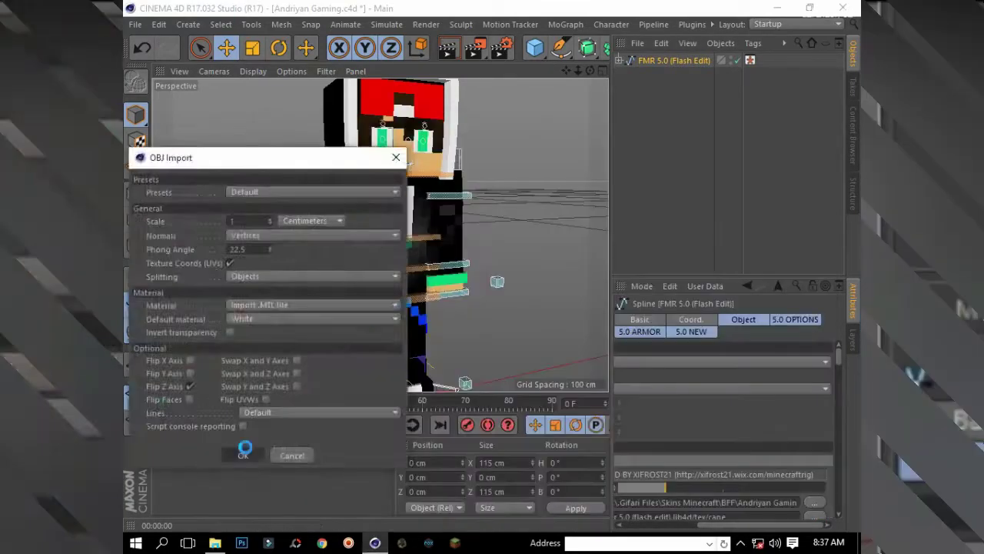
{"action": "left_click", "coordinate": [235, 453]}
{"action": "left_click_drag", "start_coordinate": [379, 233], "coordinate": [379, 234], "text": "alt"}
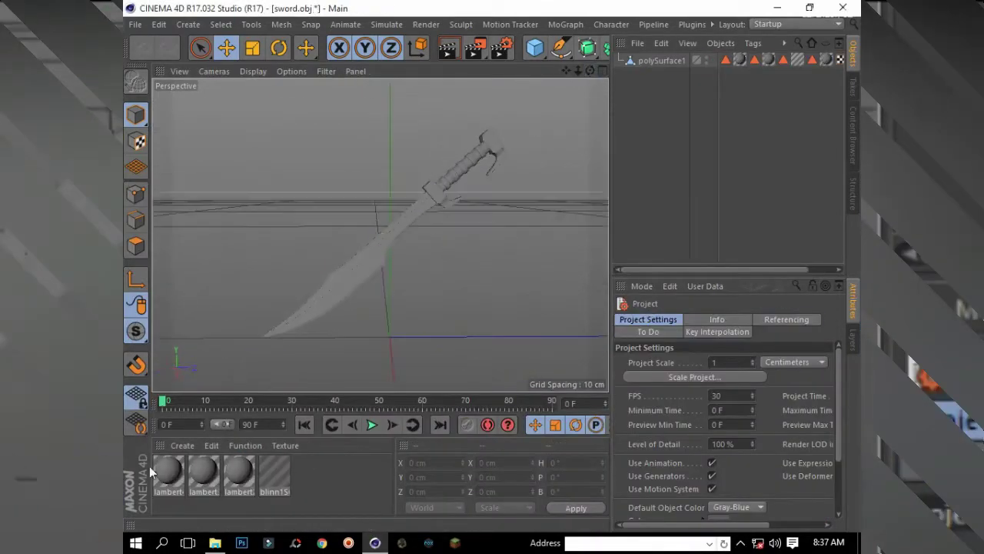
Step: Raise the lambert4SG sword material's colour saturation to full
{"action": "double_click", "coordinate": [168, 471]}
{"action": "left_click", "coordinate": [747, 116]}
{"action": "left_click", "coordinate": [215, 543]}
{"action": "left_click_drag", "start_coordinate": [422, 279], "coordinate": [450, 336]}
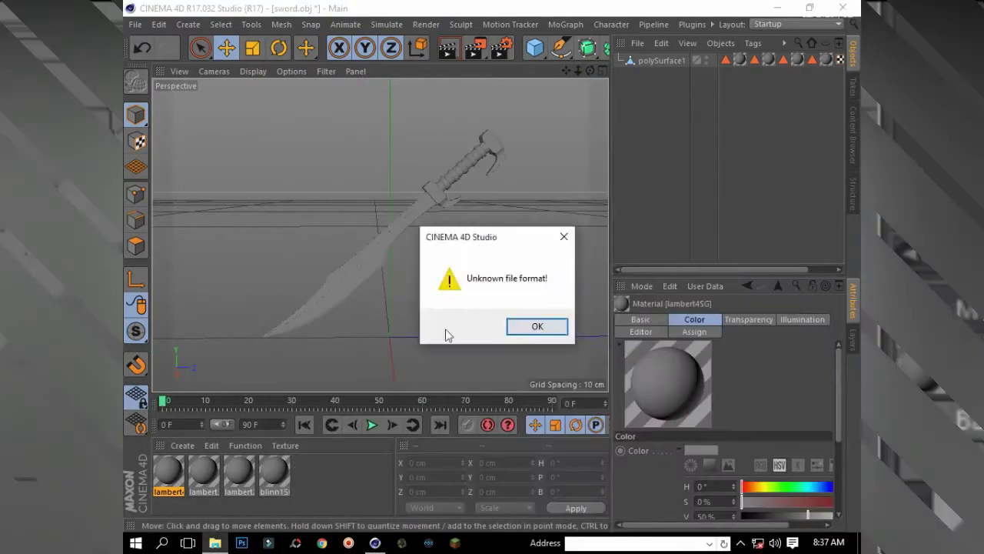
{"action": "double_click", "coordinate": [168, 470]}
{"action": "left_click_drag", "start_coordinate": [638, 103], "coordinate": [681, 261]}
{"action": "left_click_drag", "start_coordinate": [615, 353], "coordinate": [800, 354]}
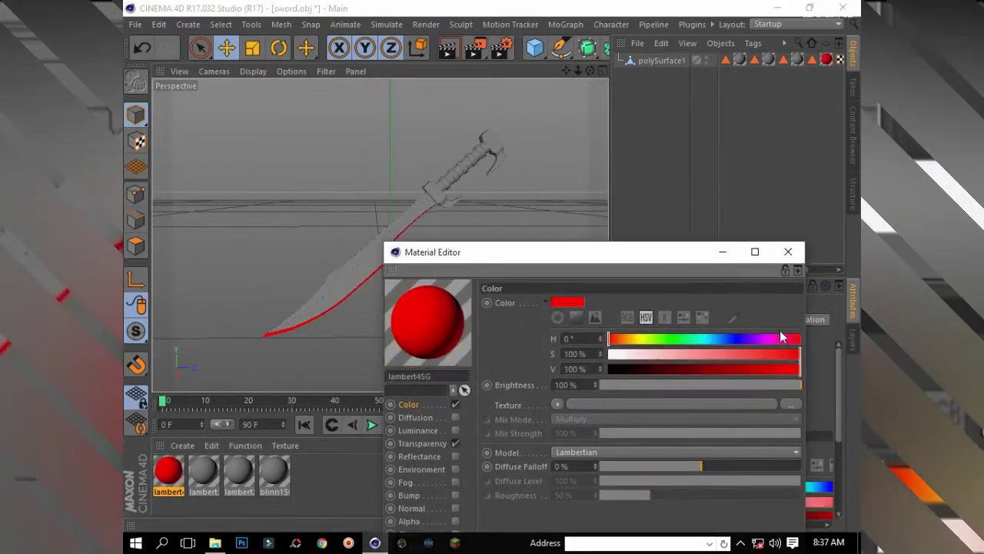
{"action": "left_click_drag", "start_coordinate": [660, 262], "coordinate": [648, 262]}
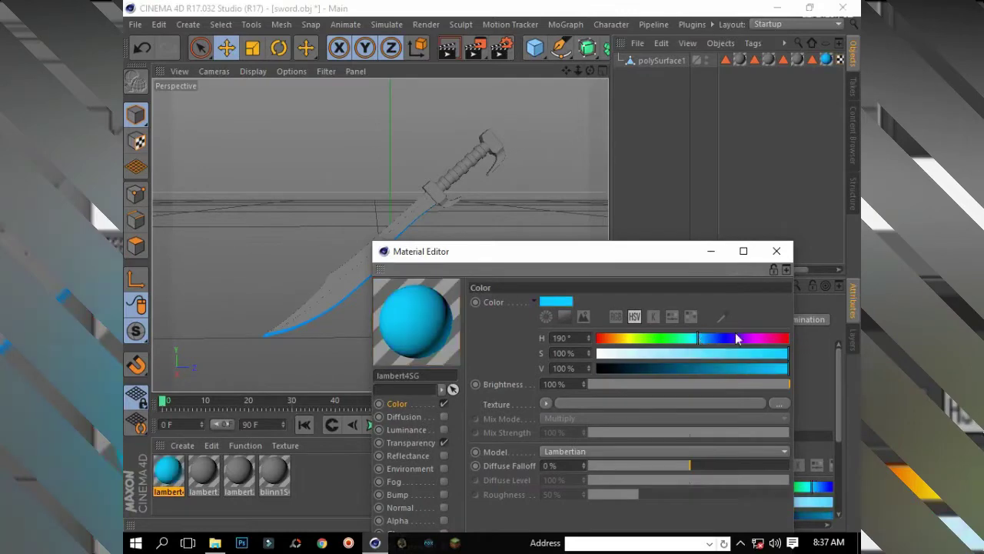
{"action": "left_click", "coordinate": [776, 251]}
Step: Make the lambert3SG grip colour black and shift the lambert2SG guard hue to cyan
{"action": "double_click", "coordinate": [203, 471]}
{"action": "left_click_drag", "start_coordinate": [665, 239], "coordinate": [669, 258]}
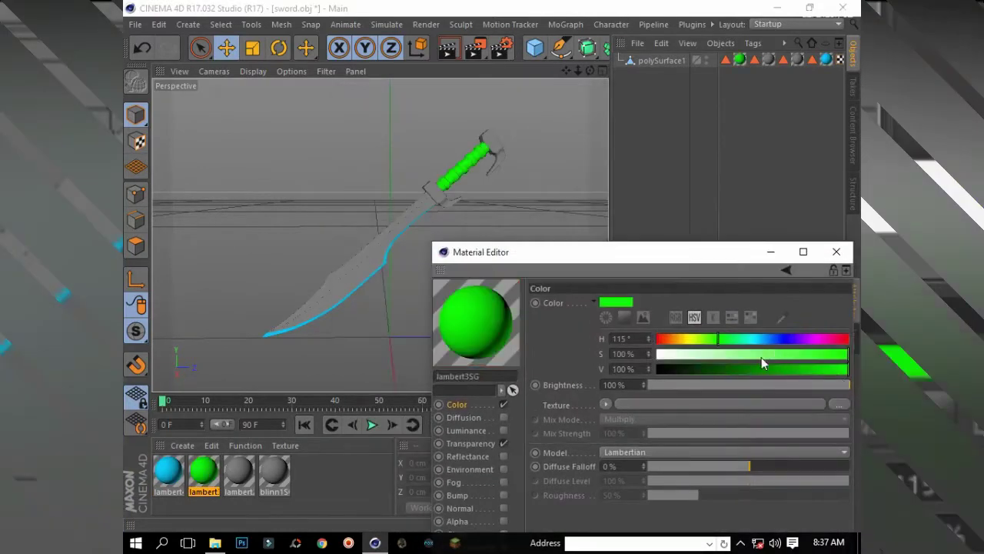
{"action": "left_click", "coordinate": [836, 252]}
{"action": "double_click", "coordinate": [239, 470]}
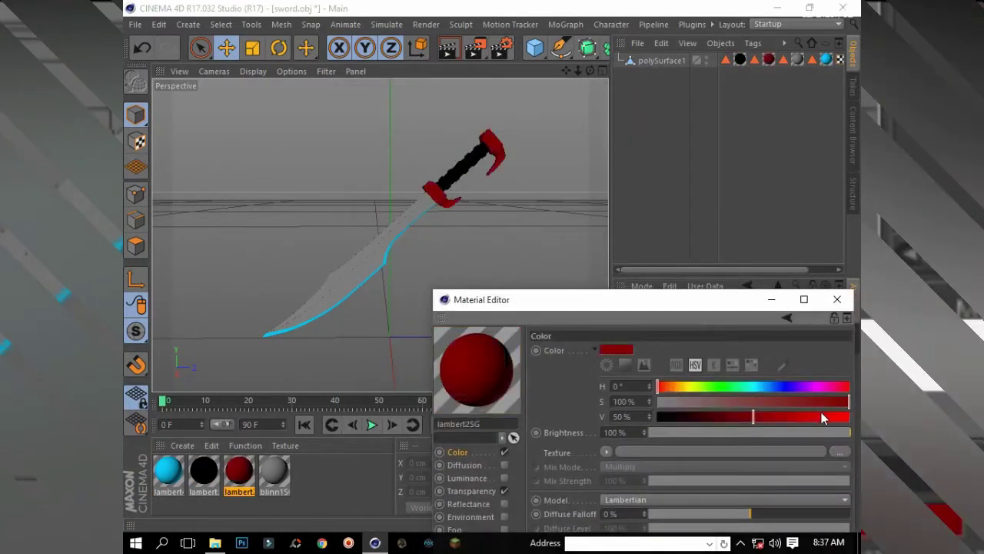
{"action": "left_click_drag", "start_coordinate": [784, 386], "coordinate": [754, 391]}
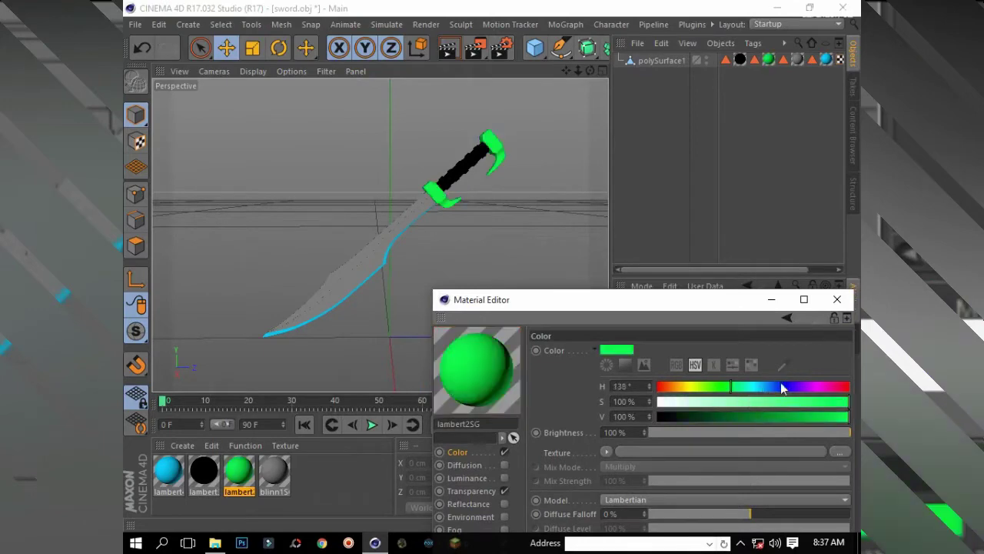
{"action": "left_click", "coordinate": [837, 299]}
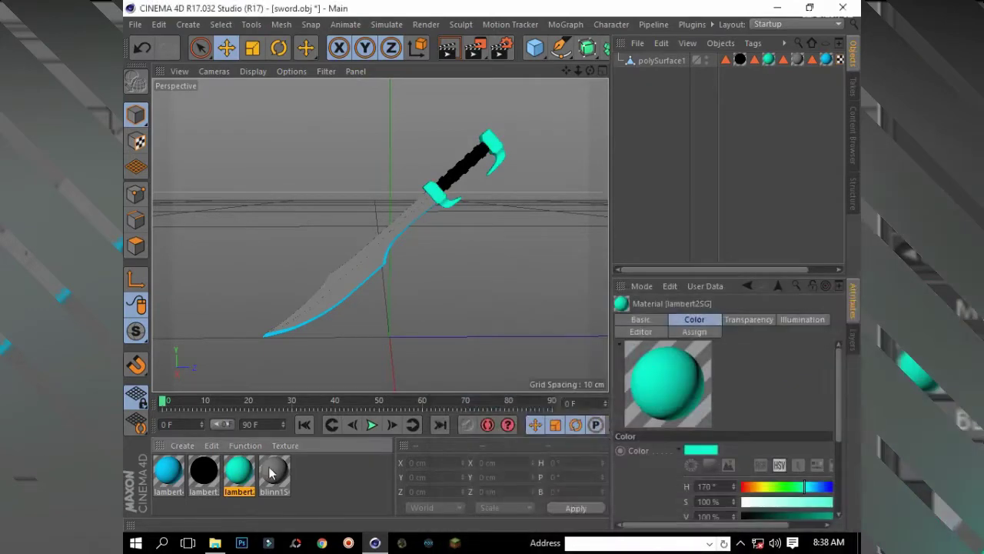
Step: Enable Reflectance on the blinn1SG blade material for a chrome look
{"action": "double_click", "coordinate": [273, 470]}
{"action": "left_click_drag", "start_coordinate": [587, 276], "coordinate": [575, 261]}
{"action": "left_click", "coordinate": [488, 452]}
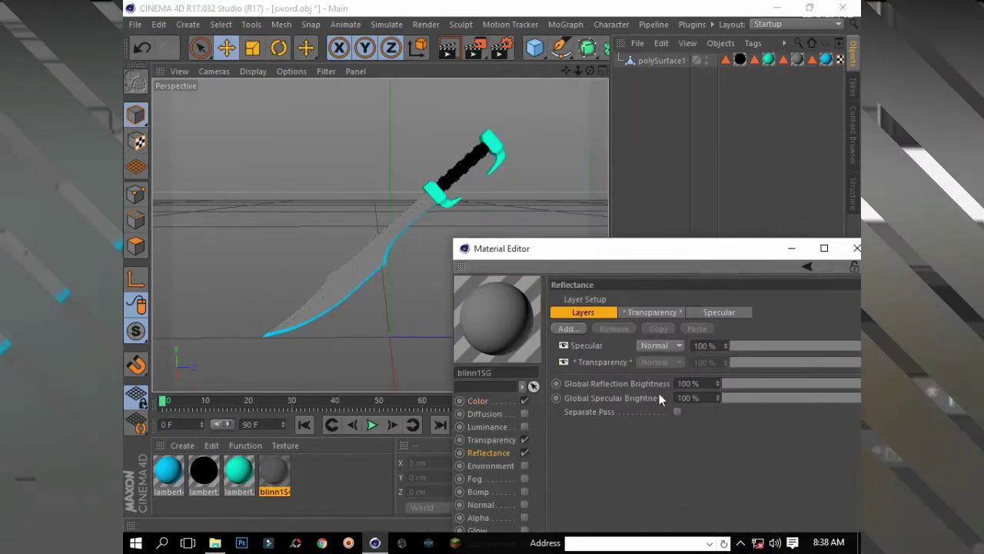
{"action": "left_click", "coordinate": [643, 182]}
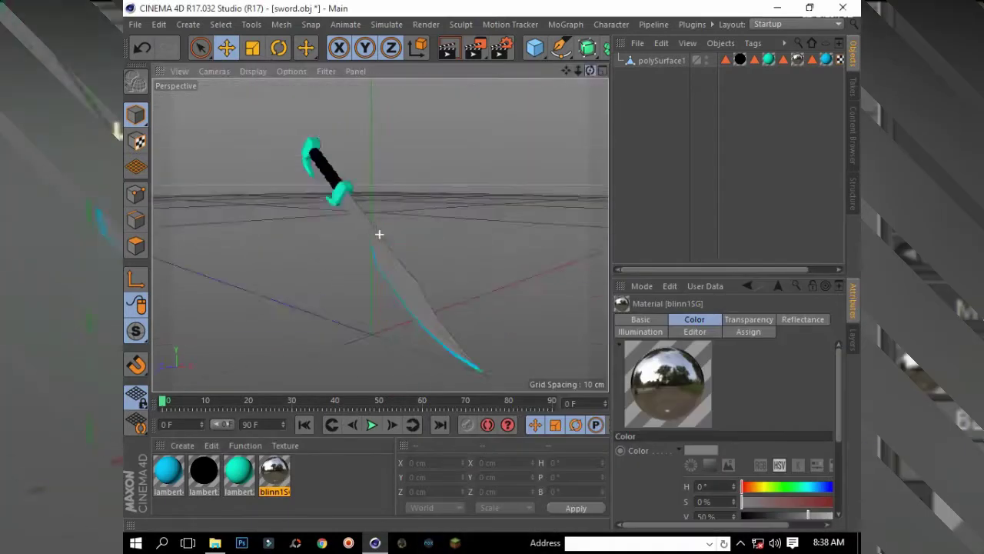
Step: Select the polySurface1 sword object for copying
{"action": "left_click_drag", "start_coordinate": [379, 233], "coordinate": [378, 233], "text": "alt"}
{"action": "left_click", "coordinate": [660, 60]}
{"action": "right_click", "coordinate": [669, 60]}
Step: Switch to Andriyan Gaming.c4d and copy the FMR 5.0 character rig
{"action": "key", "text": "Escape"}
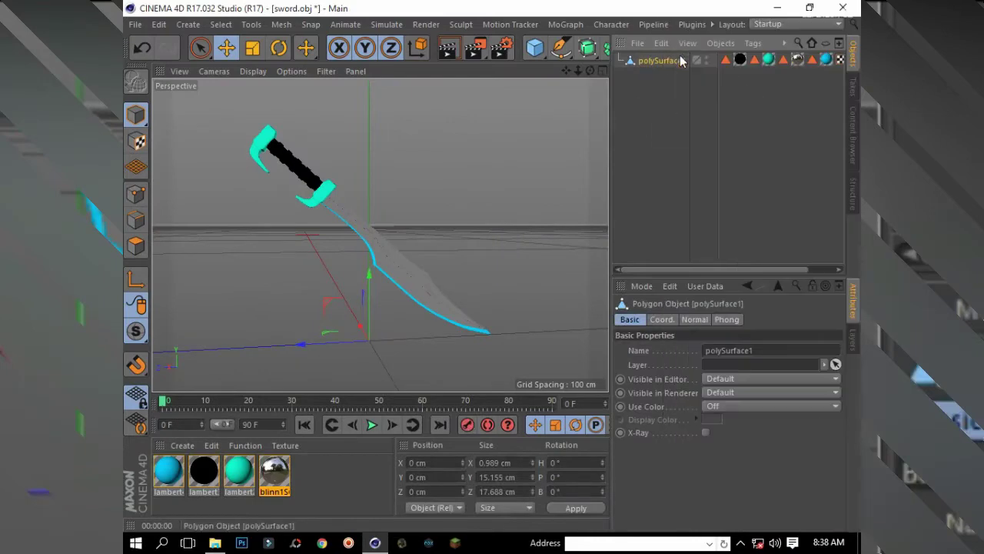
{"action": "left_click", "coordinate": [712, 24]}
{"action": "left_click", "coordinate": [649, 210]}
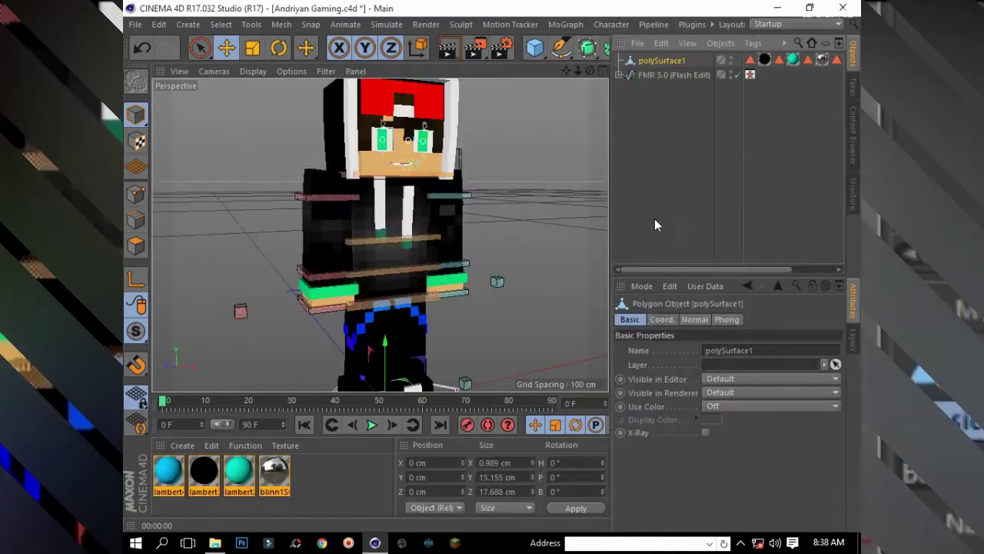
{"action": "left_click_drag", "start_coordinate": [571, 69], "coordinate": [437, 306]}
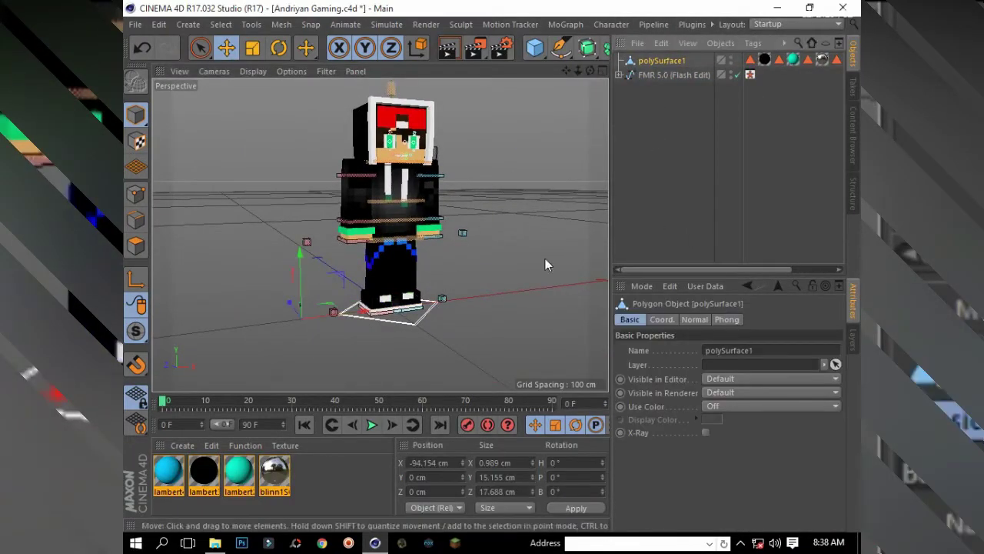
{"action": "left_click", "coordinate": [666, 73]}
{"action": "mouse_move", "coordinate": [674, 61]}
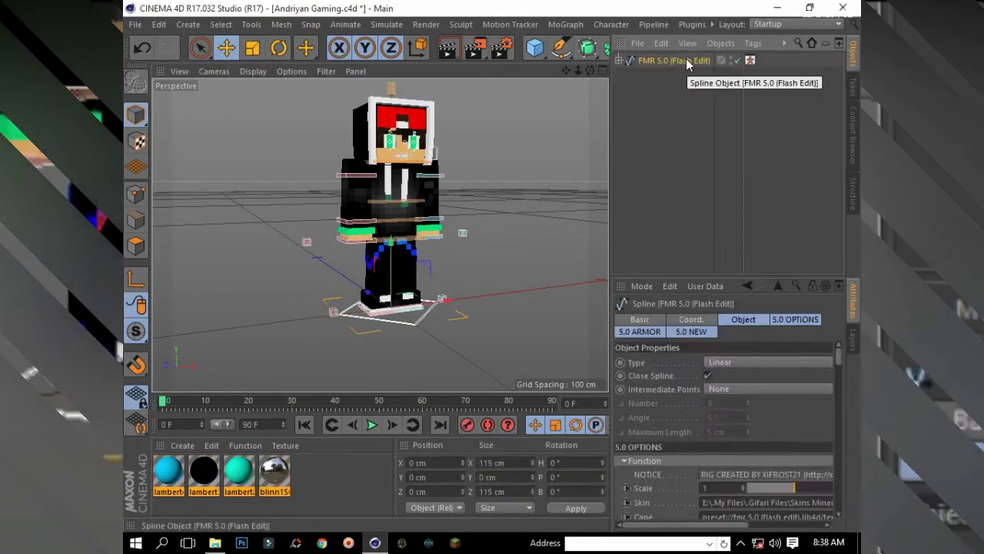
Step: Back in sword.obj, paste the rig and delete the polySurface1 sword object
{"action": "left_click", "coordinate": [712, 24]}
{"action": "left_click", "coordinate": [580, 385]}
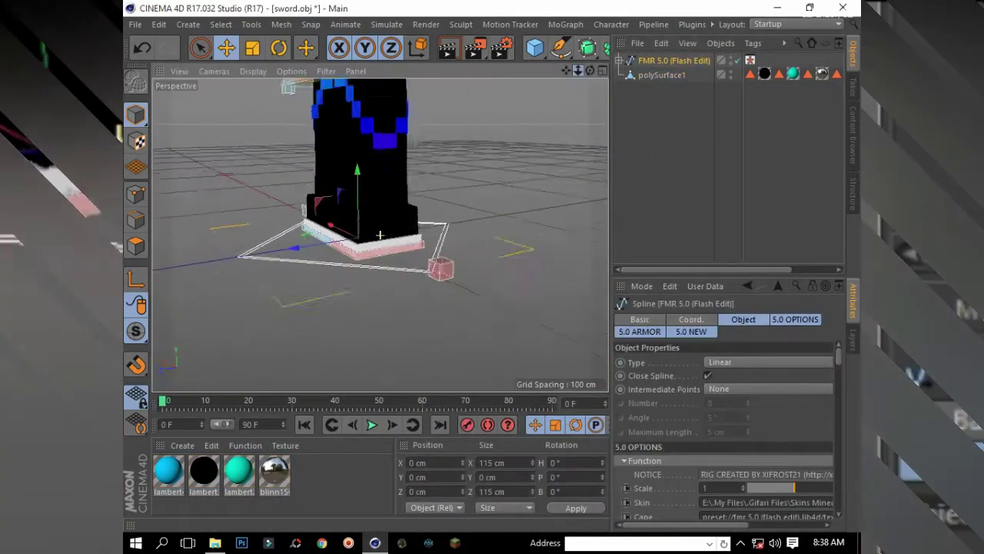
{"action": "left_click", "coordinate": [650, 76]}
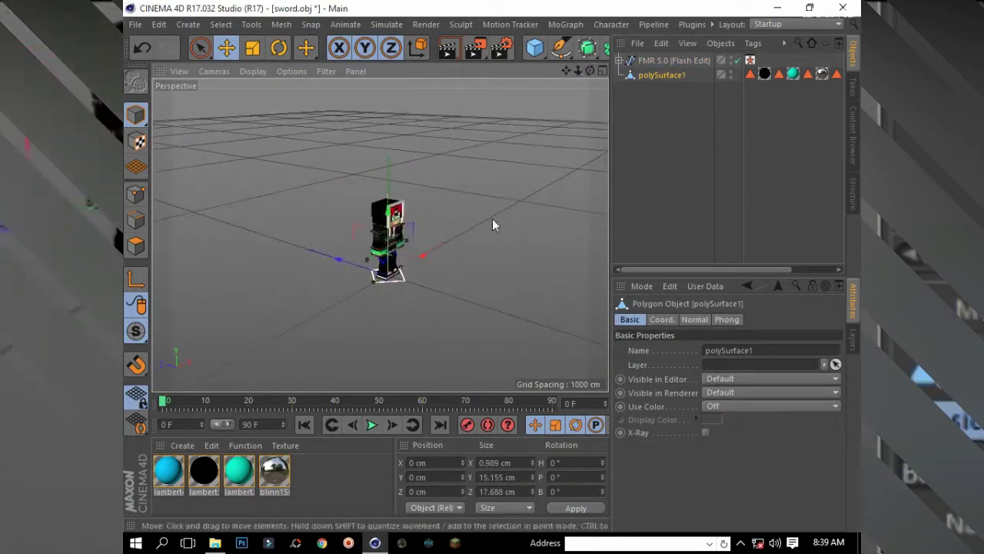
{"action": "key", "text": "Delete"}
{"action": "left_click", "coordinate": [741, 544]}
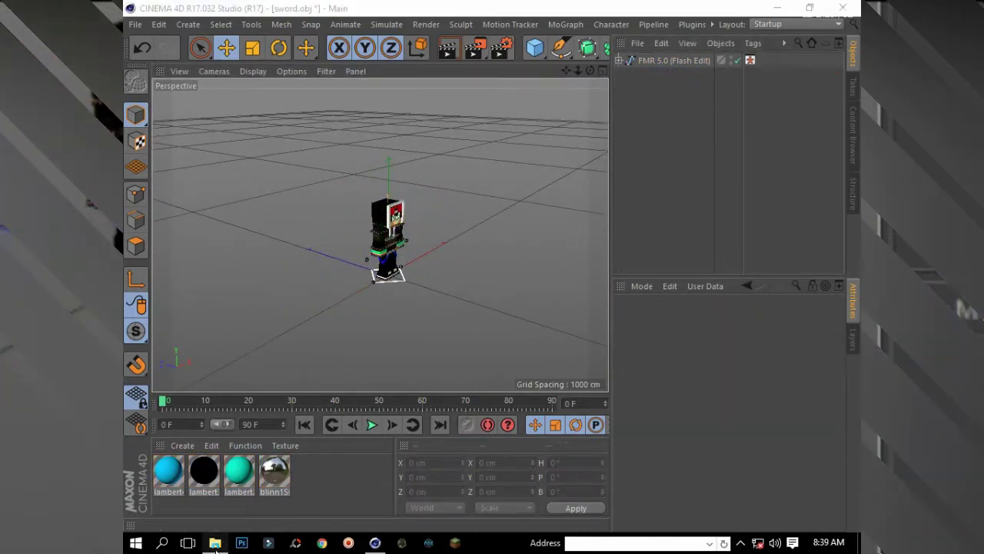
Step: Browse the Weapon Pack's weapon folders, including pugnale and Karambit, looking for a sword model
{"action": "left_click", "coordinate": [216, 543]}
{"action": "key", "text": "alt+Up"}
{"action": "key", "text": "alt+Up"}
{"action": "key", "text": "alt+Up"}
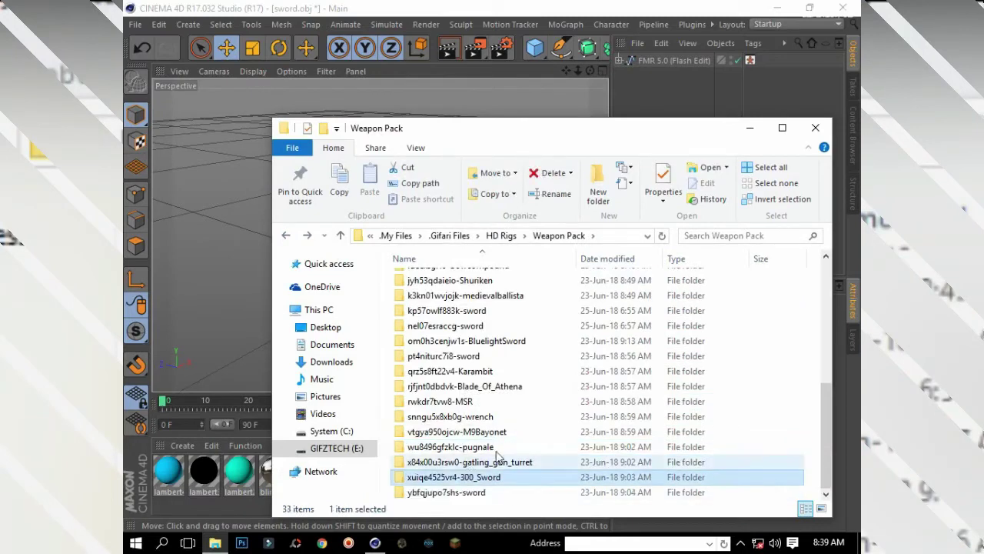
{"action": "double_click", "coordinate": [500, 477]}
{"action": "key", "text": "alt+Up"}
{"action": "double_click", "coordinate": [502, 462]}
{"action": "key", "text": "alt+Up"}
{"action": "double_click", "coordinate": [501, 446]}
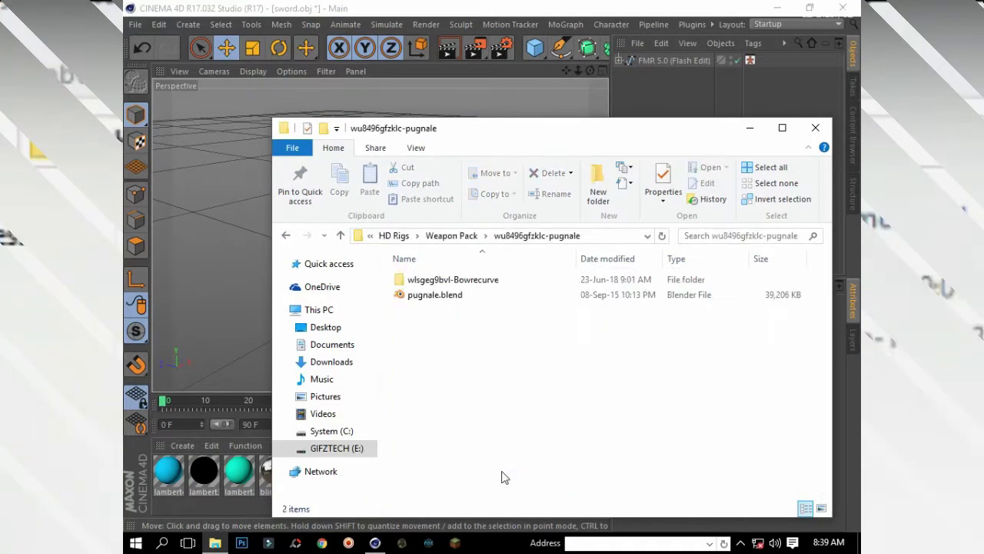
{"action": "key", "text": "alt+Up"}
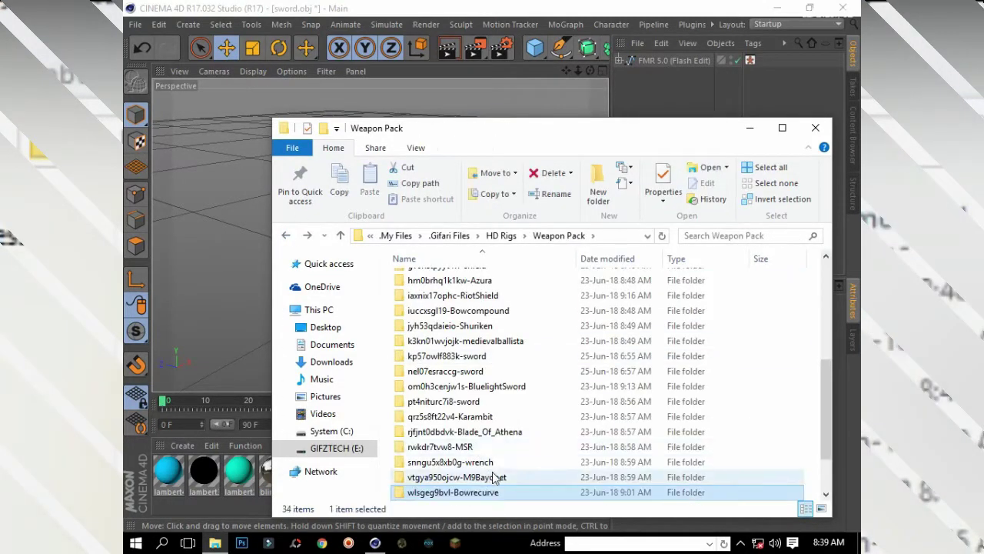
{"action": "double_click", "coordinate": [493, 453]}
{"action": "key", "text": "alt+Up"}
{"action": "double_click", "coordinate": [486, 455]}
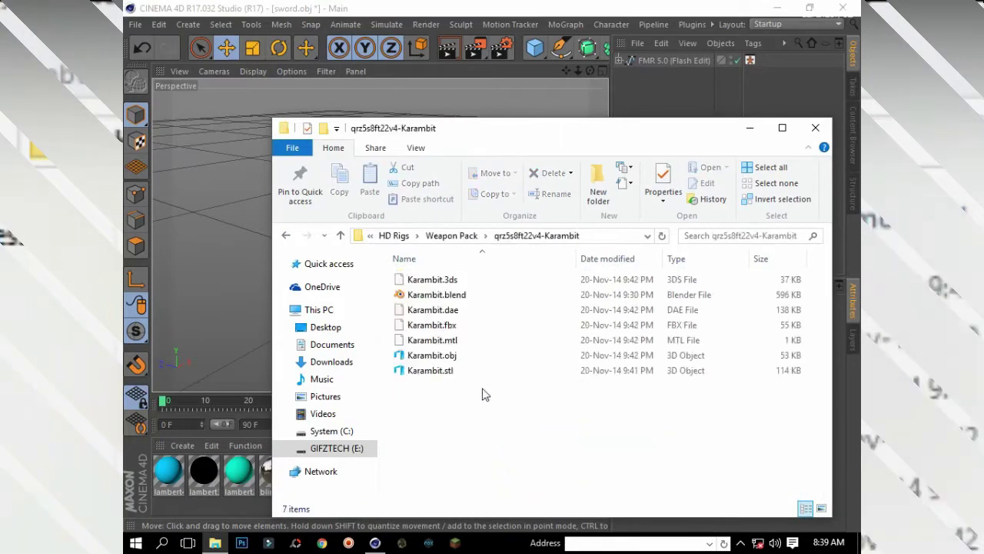
{"action": "key", "text": "alt+Up"}
Step: Open sword.obj from the pt4niturc7i8-sword folder and dismiss the OBJ import settings
{"action": "double_click", "coordinate": [490, 478]}
{"action": "double_click", "coordinate": [486, 340]}
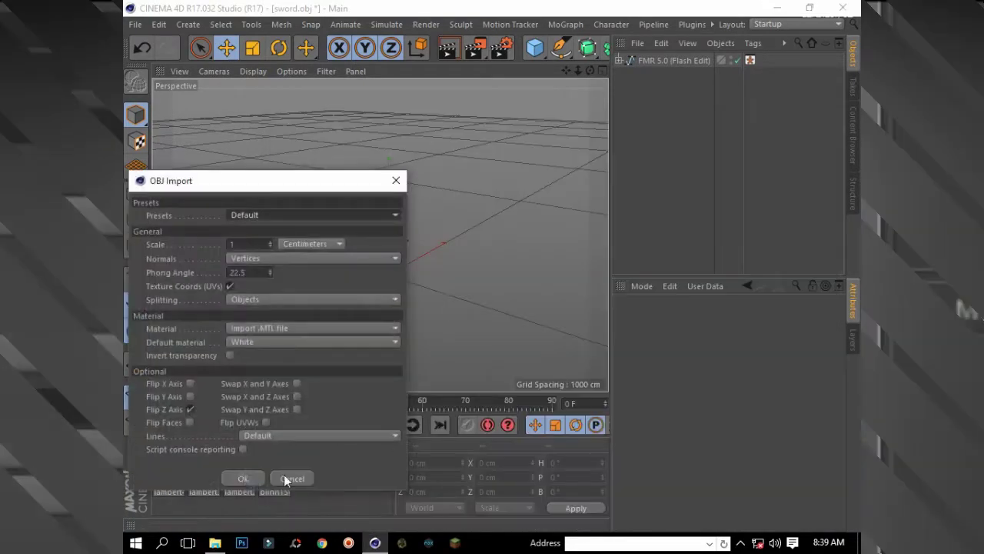
{"action": "left_click", "coordinate": [262, 476]}
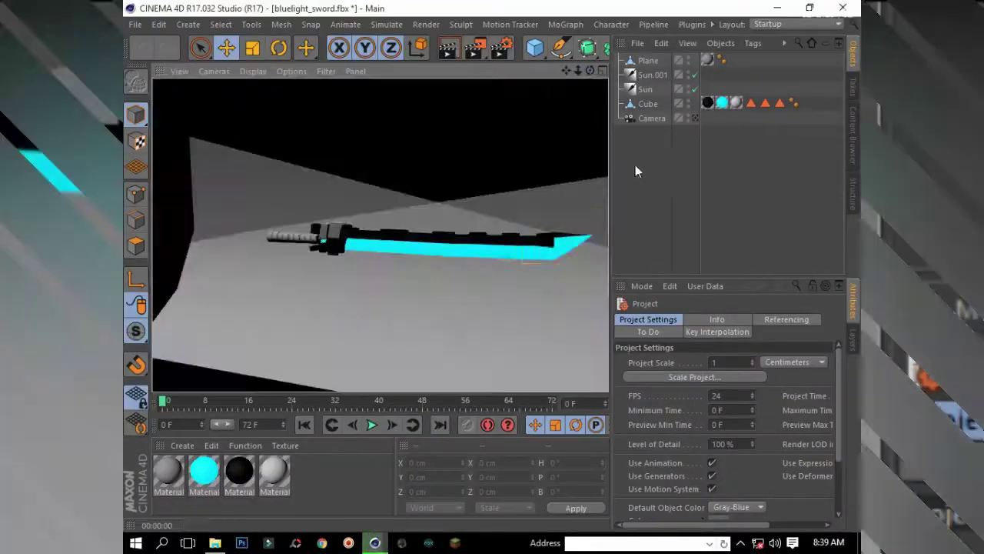
Step: Select the cyan sword's Cube object to copy it into the character scene
{"action": "left_click", "coordinate": [647, 103]}
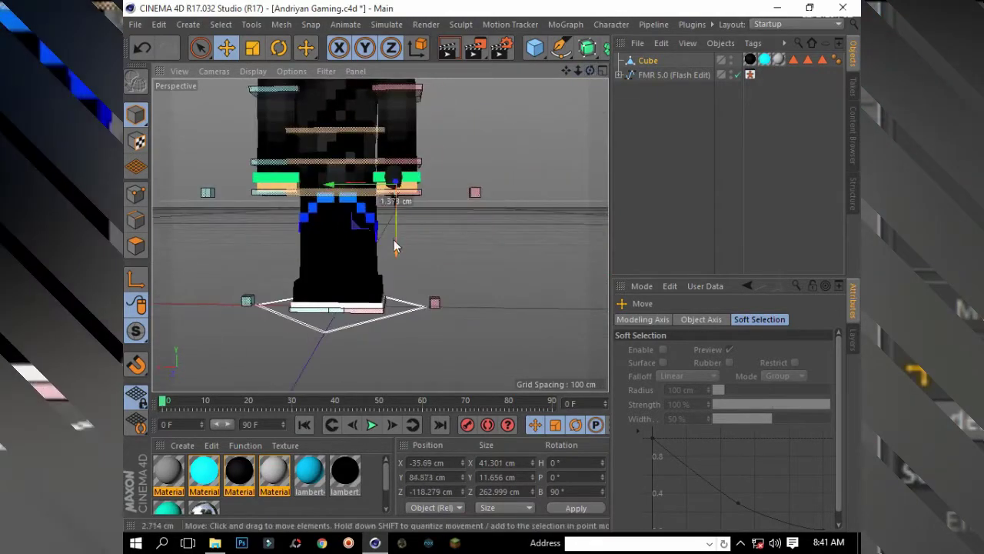
Step: Move the sword Cube to the character's hand and parent it under Right Hand Attachments
{"action": "left_click_drag", "start_coordinate": [394, 240], "coordinate": [379, 234]}
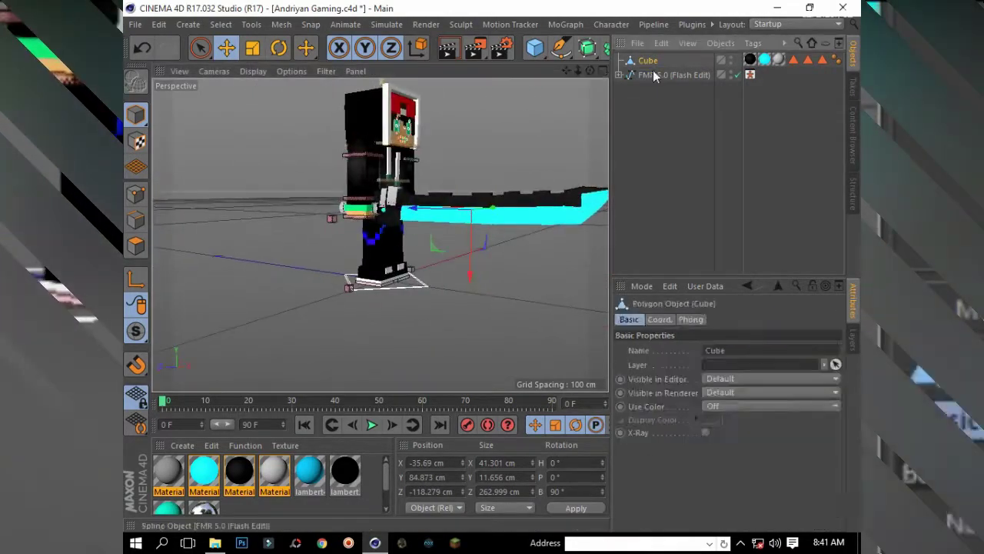
{"action": "left_click", "coordinate": [653, 70]}
{"action": "left_click_drag", "start_coordinate": [679, 257], "coordinate": [685, 245]}
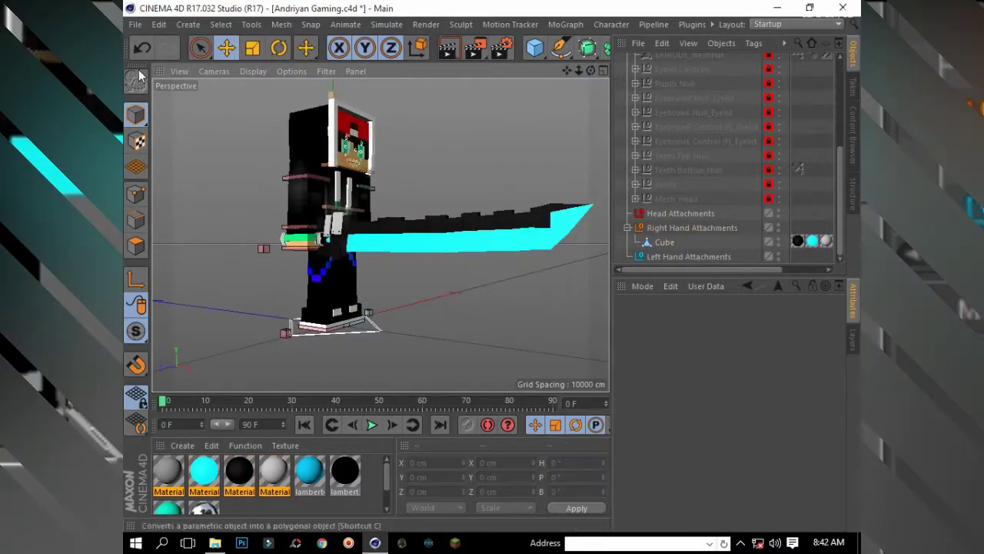
{"action": "left_click", "coordinate": [134, 25]}
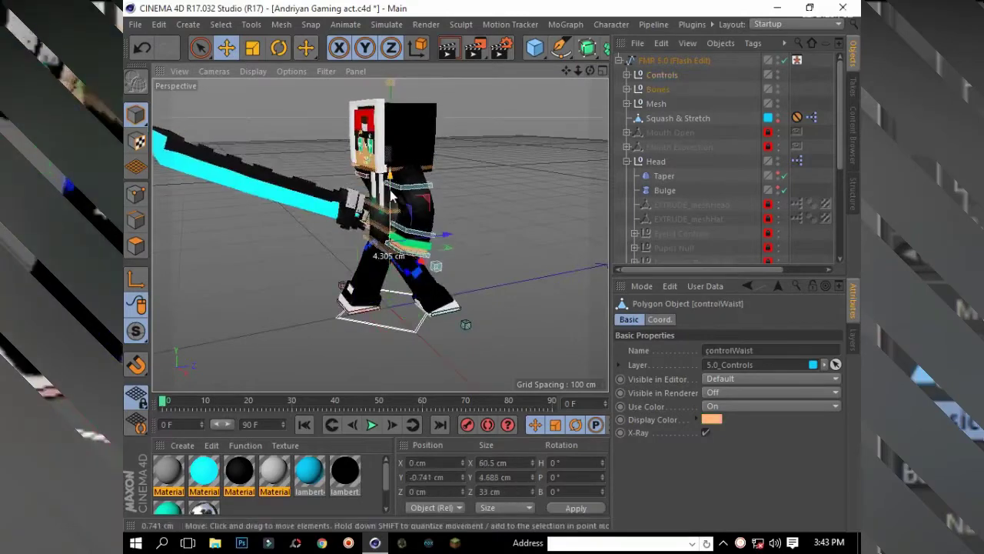
Step: Lower the controlWaist and push it forward, checking the legs from the side
{"action": "left_click_drag", "start_coordinate": [390, 196], "coordinate": [409, 220]}
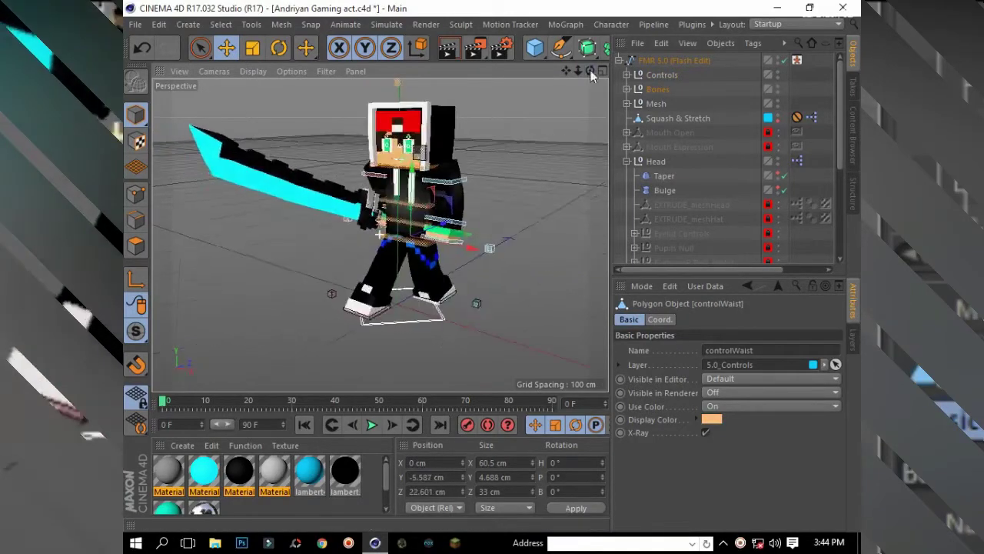
{"action": "left_click_drag", "start_coordinate": [590, 71], "coordinate": [569, 75]}
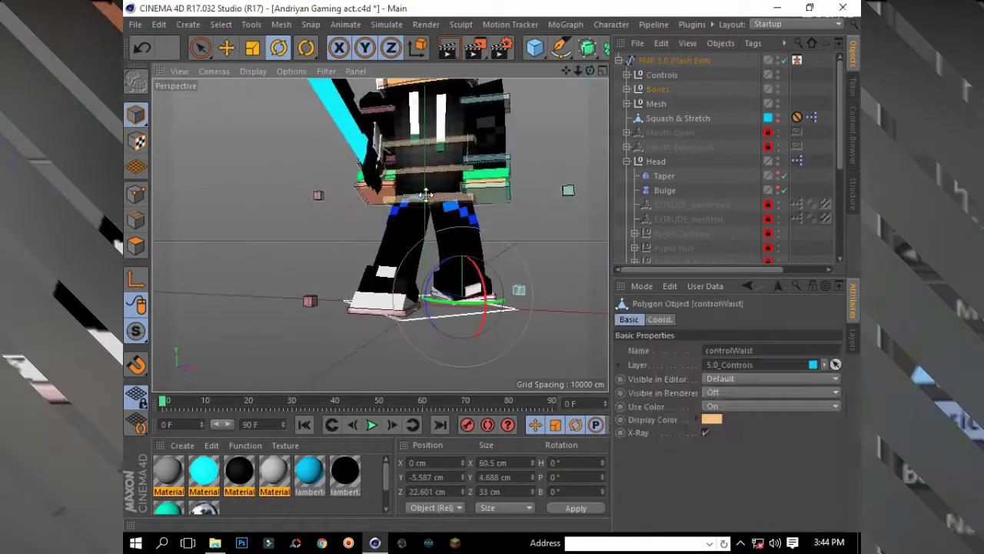
{"action": "left_click_drag", "start_coordinate": [431, 154], "coordinate": [516, 312], "text": "alt"}
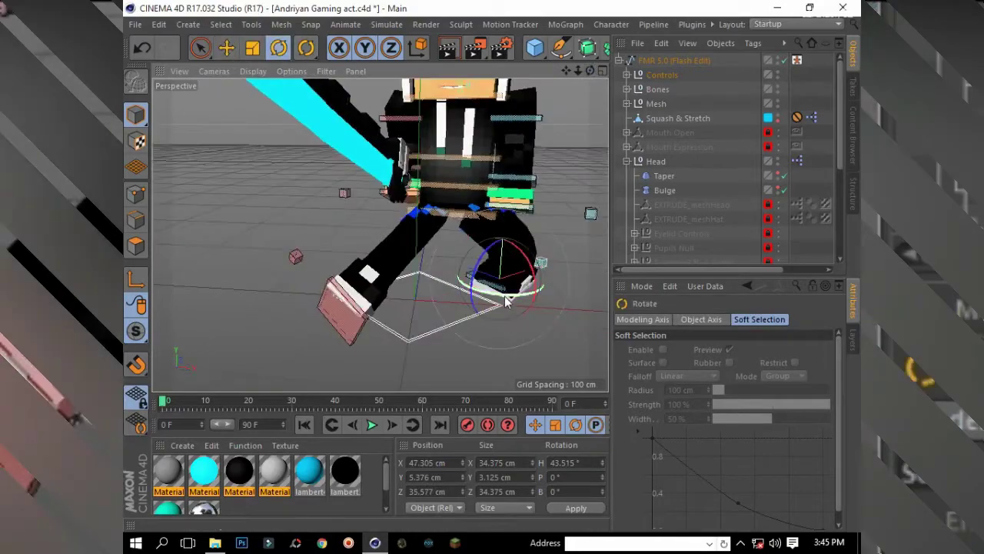
{"action": "left_click", "coordinate": [227, 47]}
{"action": "left_click_drag", "start_coordinate": [459, 145], "coordinate": [458, 126]}
Step: Undo the recent waist pose changes one step at a time
{"action": "left_click", "coordinate": [137, 47]}
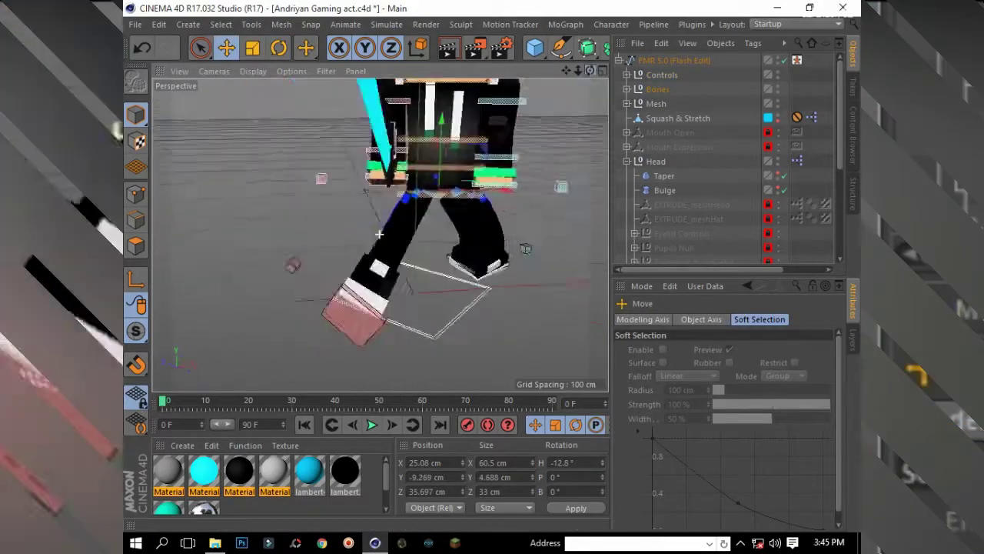
{"action": "left_click", "coordinate": [137, 48]}
{"action": "left_click", "coordinate": [137, 48]}
{"action": "left_click", "coordinate": [137, 47]}
{"action": "left_click", "coordinate": [137, 48]}
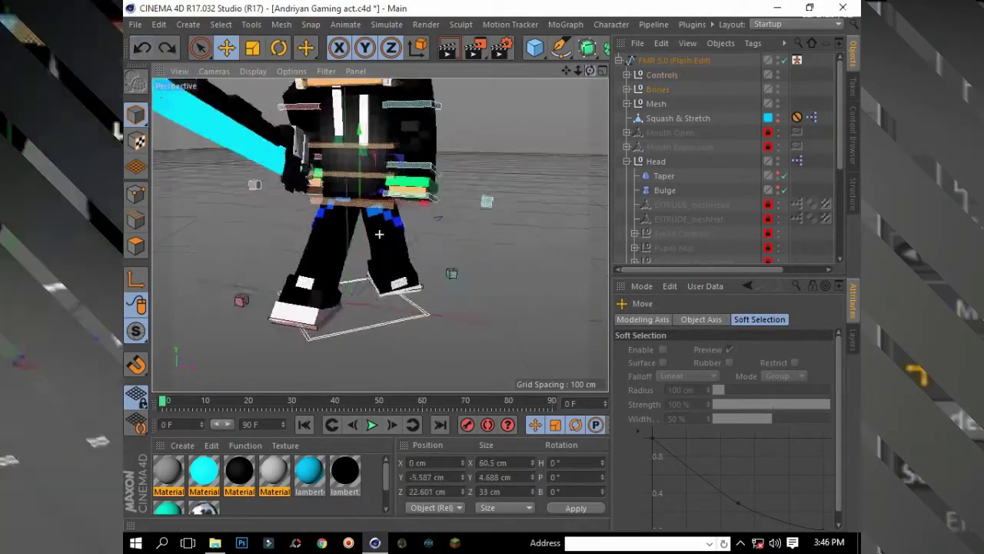
{"action": "left_click", "coordinate": [425, 288]}
{"action": "key", "text": "ctrl+z"}
{"action": "key", "text": "ctrl+z"}
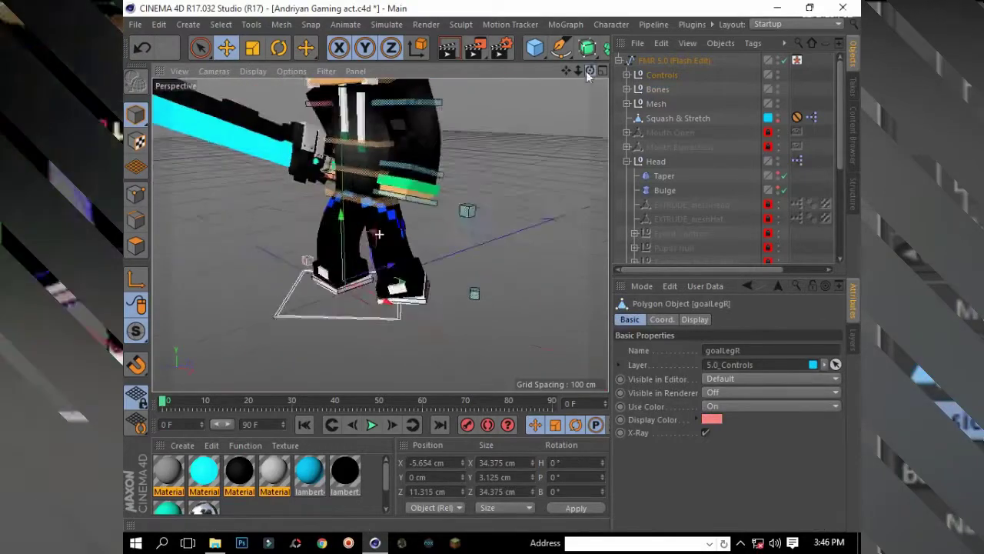
{"action": "key", "text": "ctrl+z"}
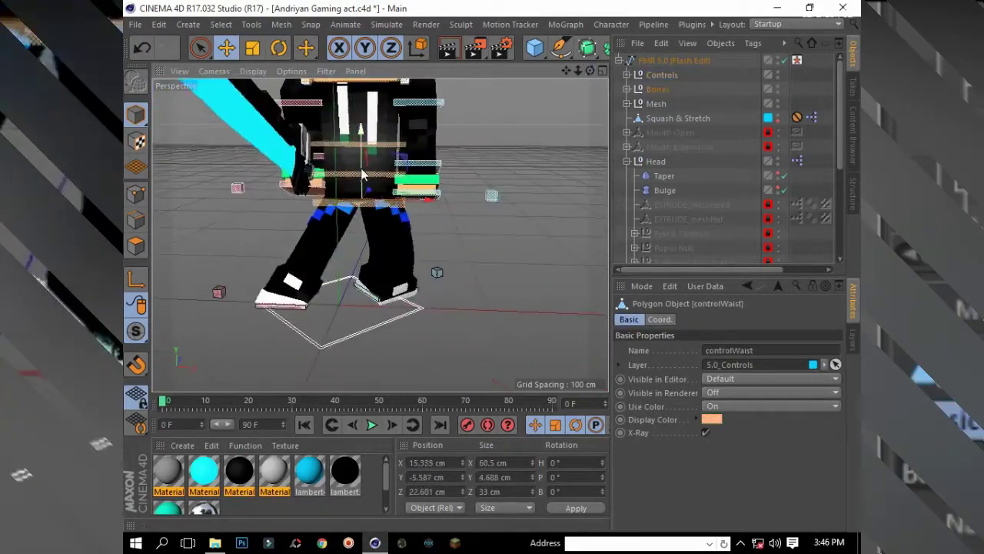
{"action": "key", "text": "ctrl+z"}
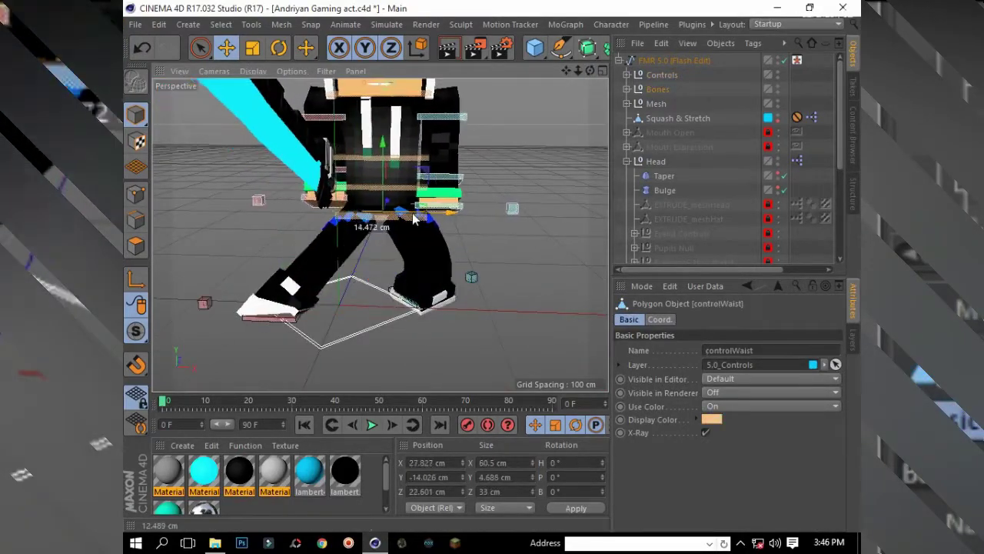
{"action": "key", "text": "ctrl+z"}
{"action": "key", "text": "ctrl+z"}
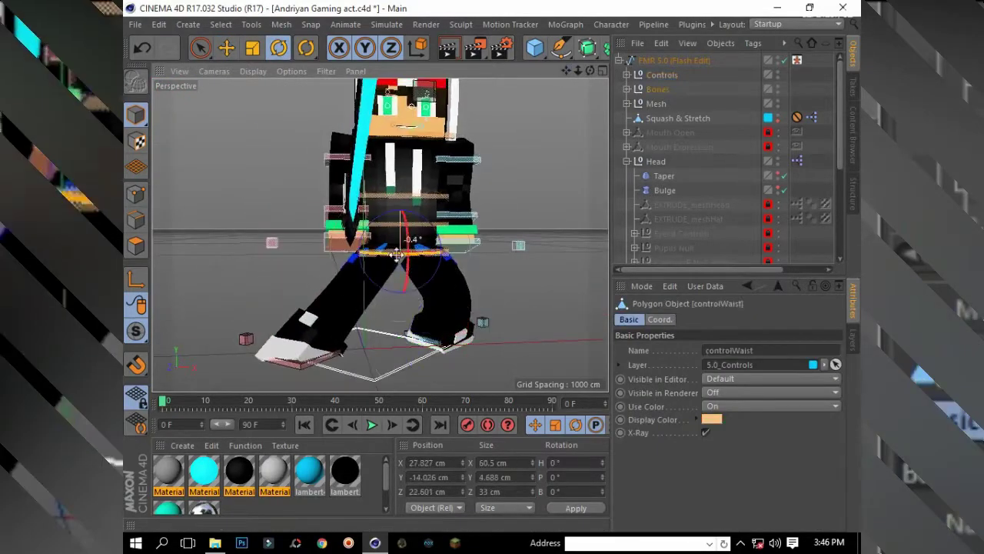
{"action": "key", "text": "ctrl+z"}
{"action": "key", "text": "ctrl+z"}
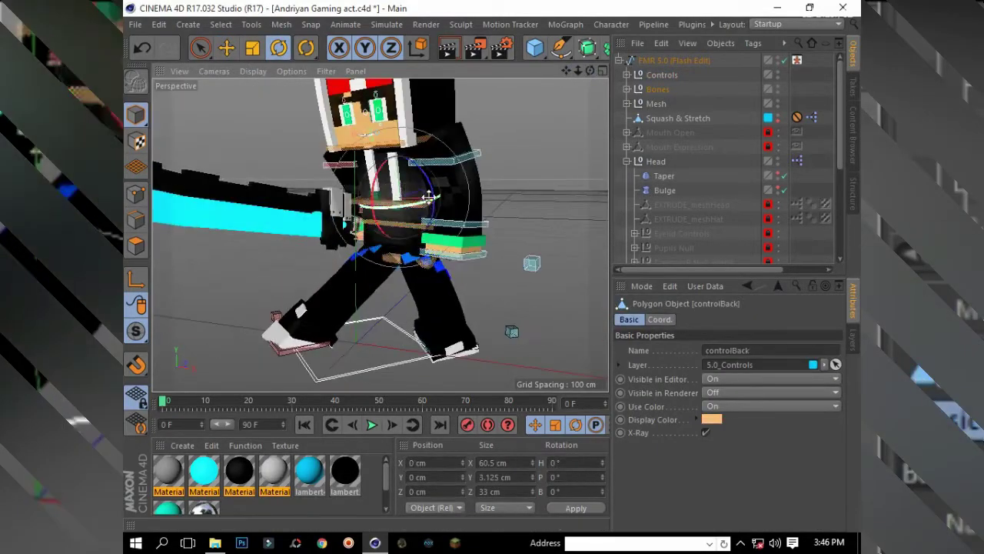
{"action": "key", "text": "ctrl+z"}
{"action": "key", "text": "ctrl+z"}
{"action": "key", "text": "ctrl+z"}
{"action": "key", "text": "ctrl+z"}
{"action": "key", "text": "ctrl+z"}
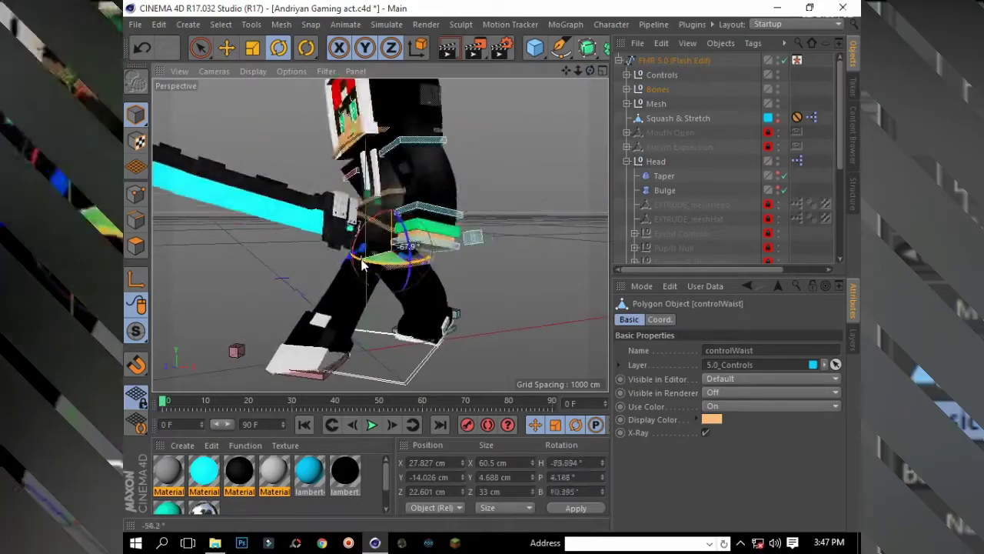
{"action": "key", "text": "ctrl+z"}
{"action": "key", "text": "ctrl+z"}
{"action": "key", "text": "ctrl+z"}
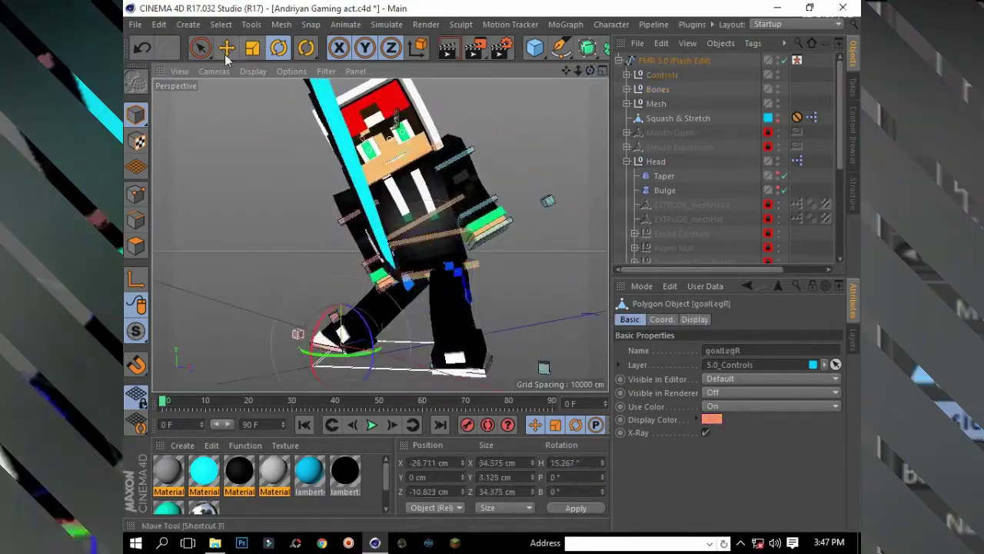
Step: Undo the last three pose changes, then redo one of them
{"action": "left_click", "coordinate": [142, 45]}
{"action": "left_click", "coordinate": [140, 47]}
{"action": "left_click", "coordinate": [138, 46]}
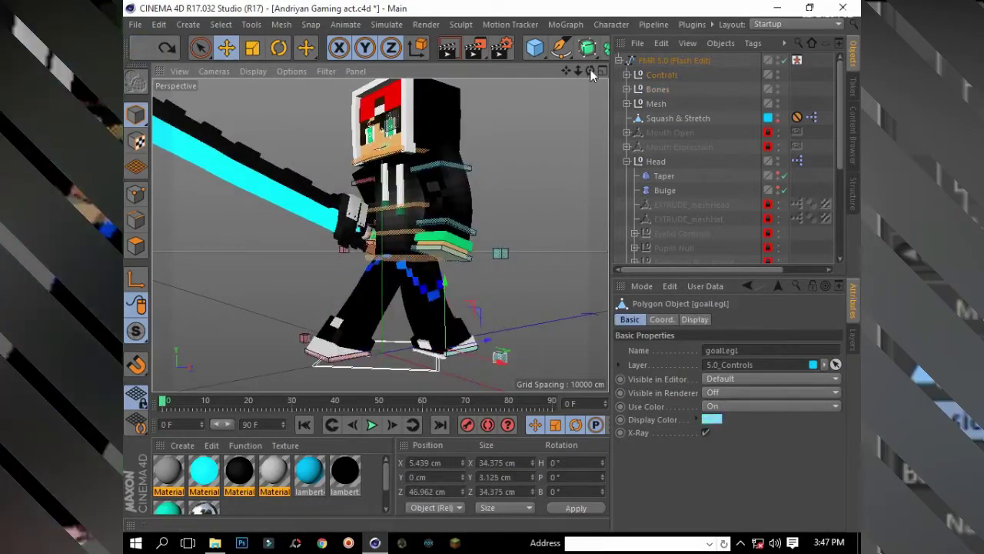
{"action": "key", "text": "ctrl+y"}
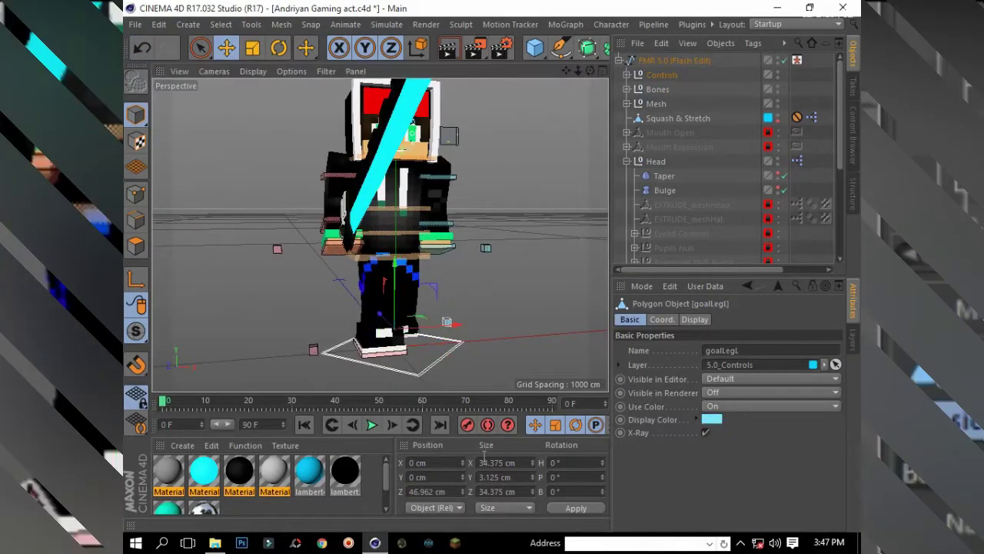
Step: Move goalLegR and goalLegL into a striding stance and rotate the sword arm downward
{"action": "mouse_move", "coordinate": [578, 115]}
{"action": "left_mouse_down", "text": "alt"}
{"action": "mouse_move", "coordinate": [569, 73]}
{"action": "mouse_move", "coordinate": [538, 153]}
{"action": "left_mouse_up", "text": "alt"}
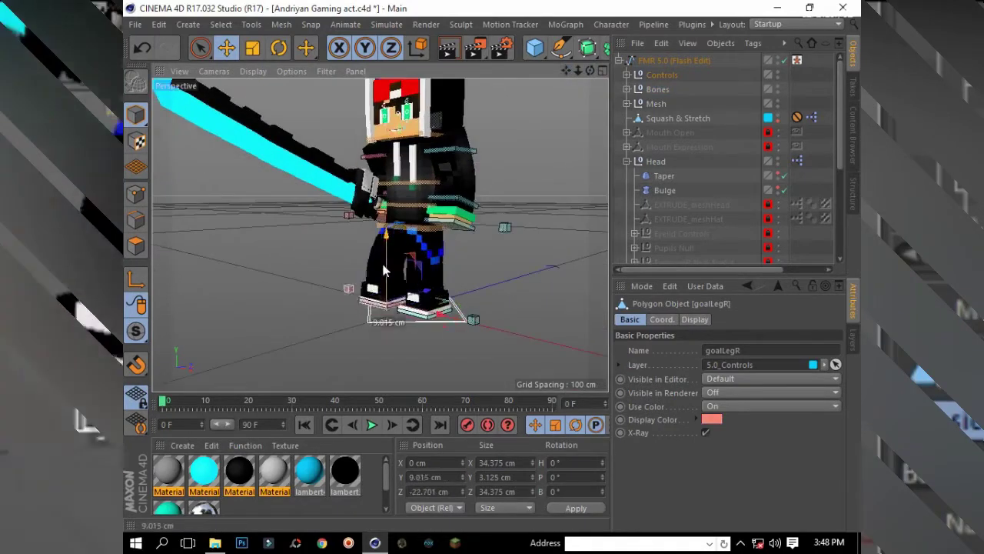
{"action": "left_click_drag", "start_coordinate": [380, 300], "coordinate": [380, 244]}
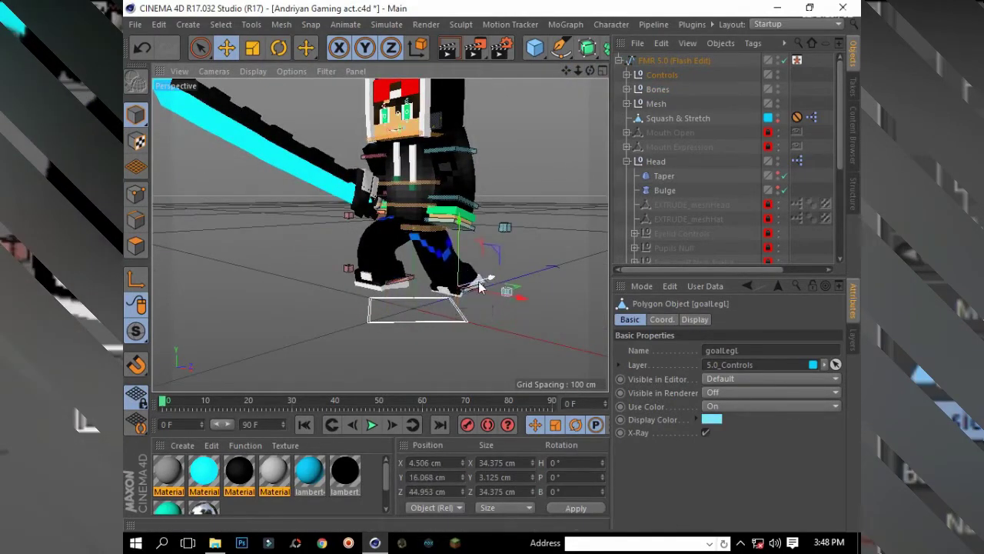
{"action": "left_click", "coordinate": [278, 47]}
{"action": "left_click", "coordinate": [397, 287]}
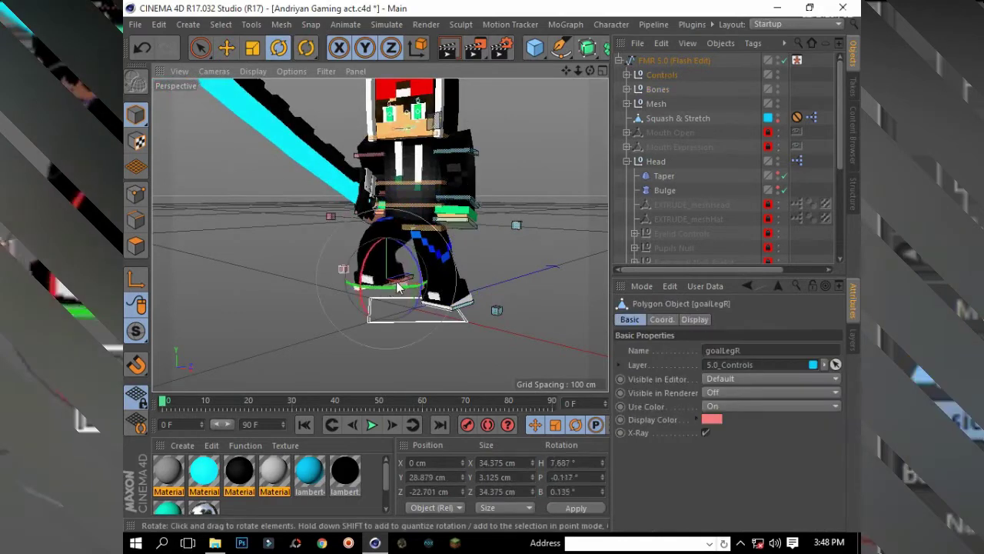
{"action": "key", "text": "e"}
{"action": "left_click_drag", "start_coordinate": [394, 293], "coordinate": [394, 265]}
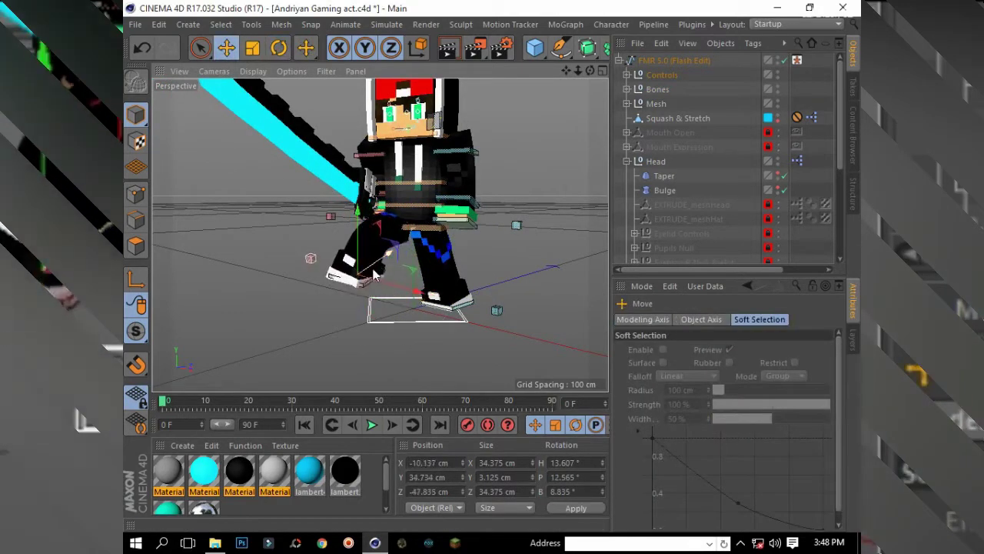
{"action": "left_click_drag", "start_coordinate": [459, 311], "coordinate": [470, 290]}
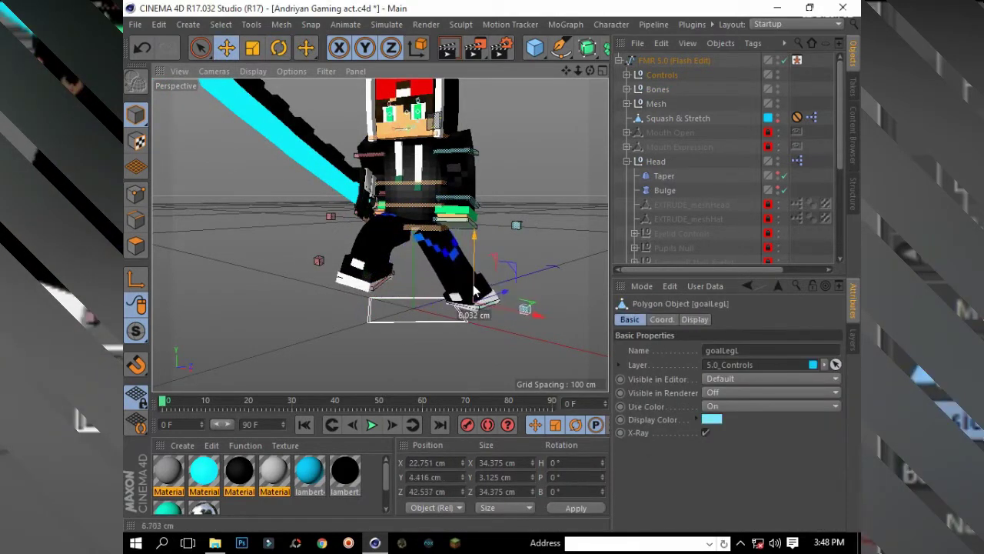
{"action": "key", "text": "r"}
{"action": "left_click_drag", "start_coordinate": [384, 199], "coordinate": [372, 179]}
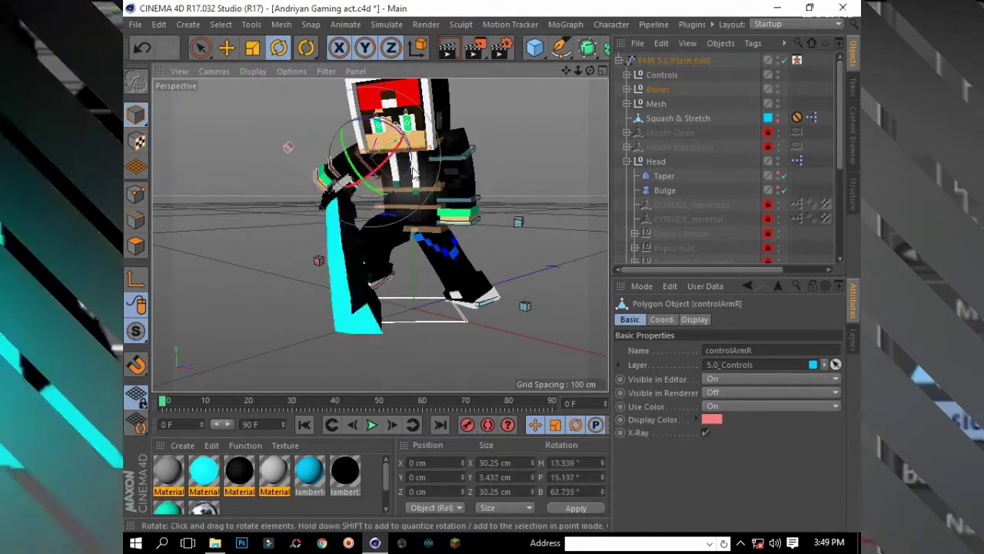
Step: Rework the sword arm, swinging controlArmR across the body into position
{"action": "left_click_drag", "start_coordinate": [348, 199], "coordinate": [323, 169]}
{"action": "left_click", "coordinate": [132, 52]}
{"action": "mouse_move", "coordinate": [323, 231]}
{"action": "left_mouse_down", "text": "alt"}
{"action": "mouse_move", "coordinate": [454, 229]}
{"action": "mouse_move", "coordinate": [344, 261]}
{"action": "mouse_move", "coordinate": [321, 218]}
{"action": "left_mouse_up", "text": "alt"}
{"action": "left_click", "coordinate": [454, 229]}
{"action": "left_click", "coordinate": [344, 261]}
{"action": "key", "text": "e"}
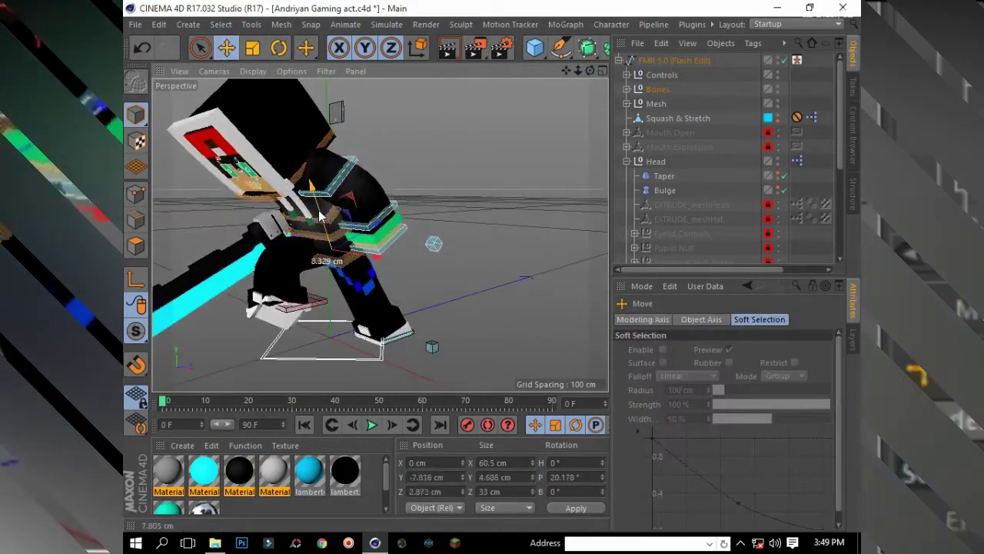
{"action": "left_click_drag", "start_coordinate": [402, 334], "coordinate": [308, 231], "text": "alt"}
{"action": "key", "text": "r"}
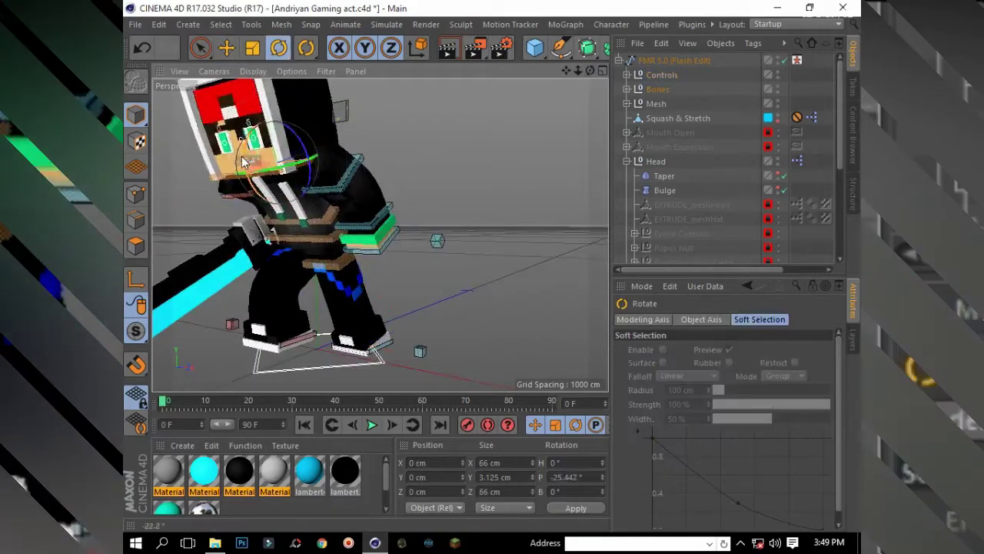
{"action": "left_click", "coordinate": [246, 177]}
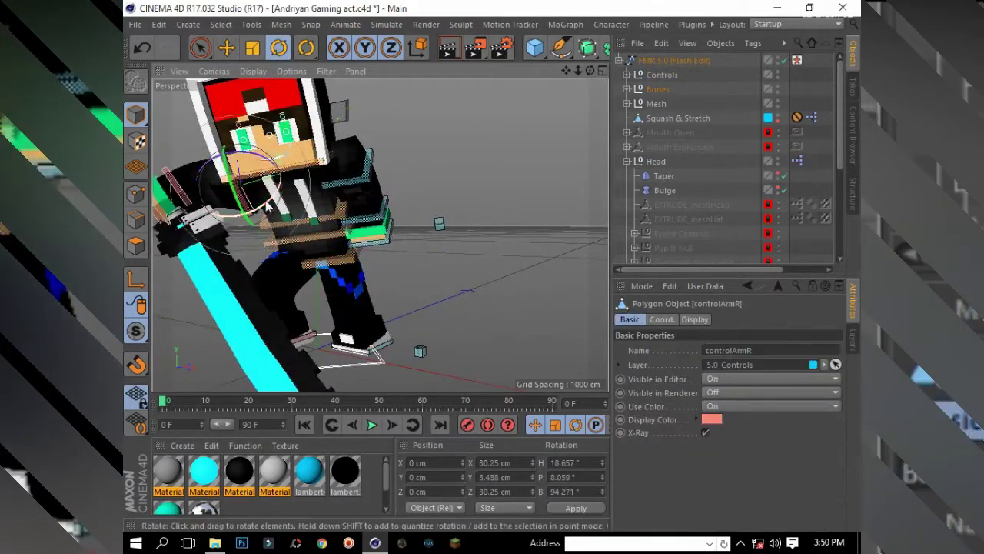
{"action": "left_click_drag", "start_coordinate": [268, 205], "coordinate": [510, 201], "text": "alt"}
Step: Lower controlWaist into a crouch and swing the sword arm down diagonally
{"action": "key", "text": "e"}
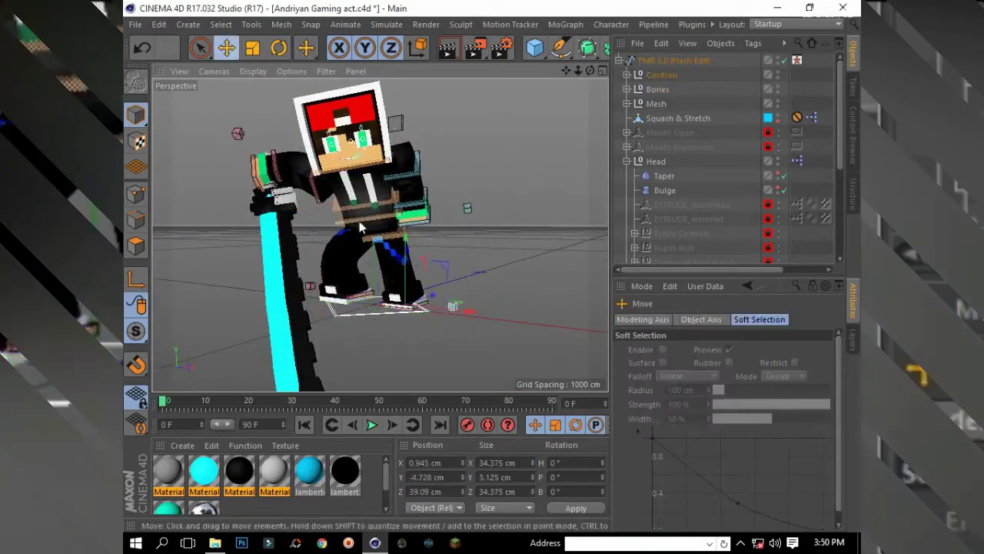
{"action": "mouse_move", "coordinate": [421, 256]}
{"action": "left_mouse_down"}
{"action": "mouse_move", "coordinate": [404, 213]}
{"action": "mouse_move", "coordinate": [424, 191]}
{"action": "mouse_move", "coordinate": [416, 137]}
{"action": "left_mouse_up"}
{"action": "key", "text": "r"}
{"action": "mouse_move", "coordinate": [329, 209]}
{"action": "left_mouse_down"}
{"action": "mouse_move", "coordinate": [292, 217]}
{"action": "mouse_move", "coordinate": [367, 204]}
{"action": "left_mouse_up"}
{"action": "left_click", "coordinate": [293, 216]}
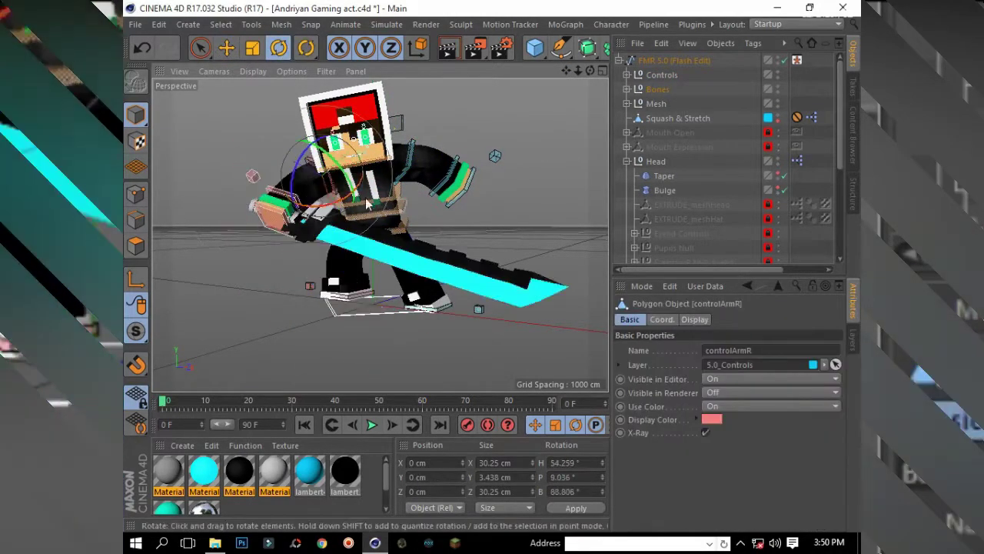
{"action": "left_click_drag", "start_coordinate": [596, 75], "coordinate": [477, 100]}
Step: Adjust the neck and pupils controls to tilt the character's head
{"action": "left_click", "coordinate": [328, 165]}
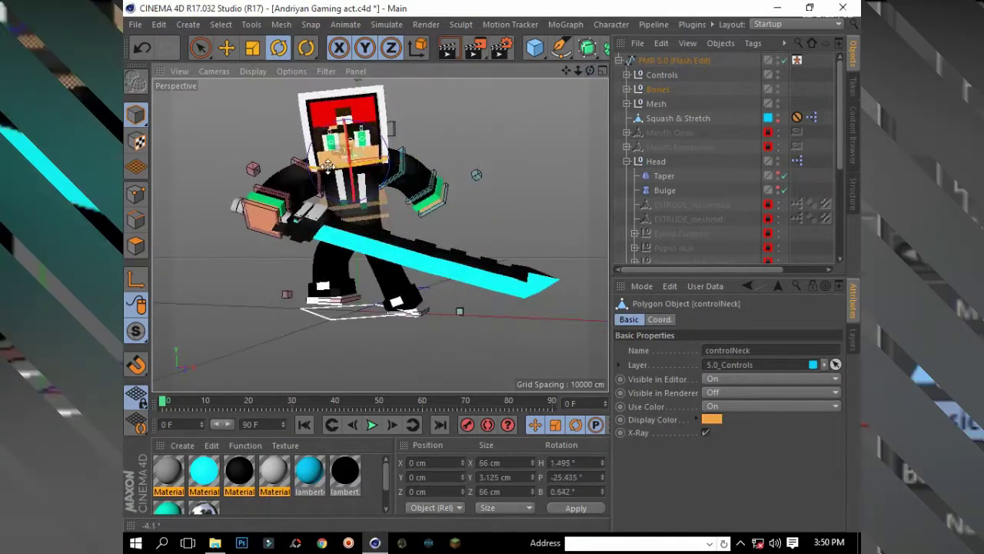
{"action": "left_click_drag", "start_coordinate": [566, 74], "coordinate": [565, 102]}
{"action": "key", "text": "e"}
{"action": "left_click", "coordinate": [346, 131]}
{"action": "key", "text": "r"}
{"action": "left_click", "coordinate": [381, 206]}
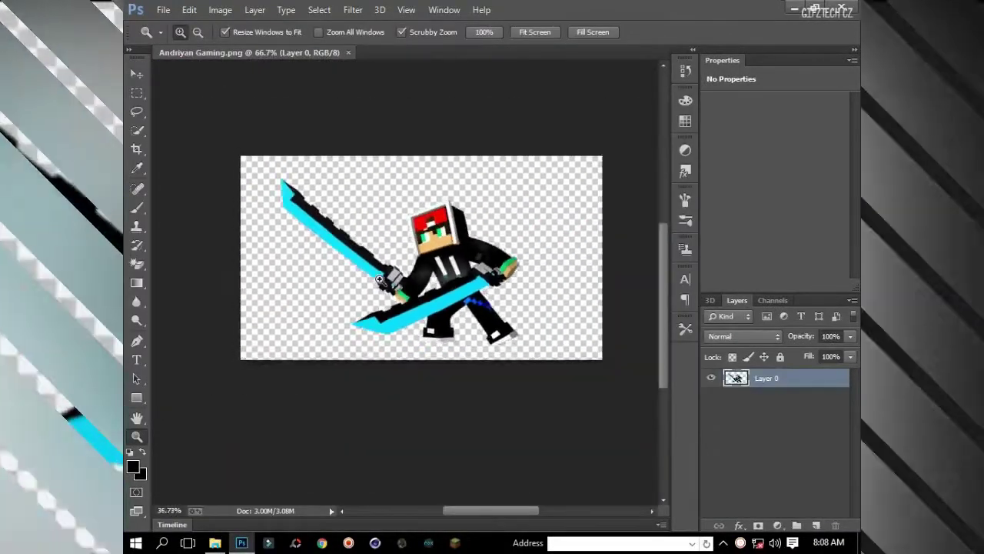
Step: Scrubby-zoom into the transparent Andriyan Gaming.png render, then close it from the File menu
{"action": "mouse_move", "coordinate": [380, 279]}
{"action": "left_mouse_down"}
{"action": "mouse_move", "coordinate": [209, 171]}
{"action": "mouse_move", "coordinate": [413, 231]}
{"action": "left_mouse_up"}
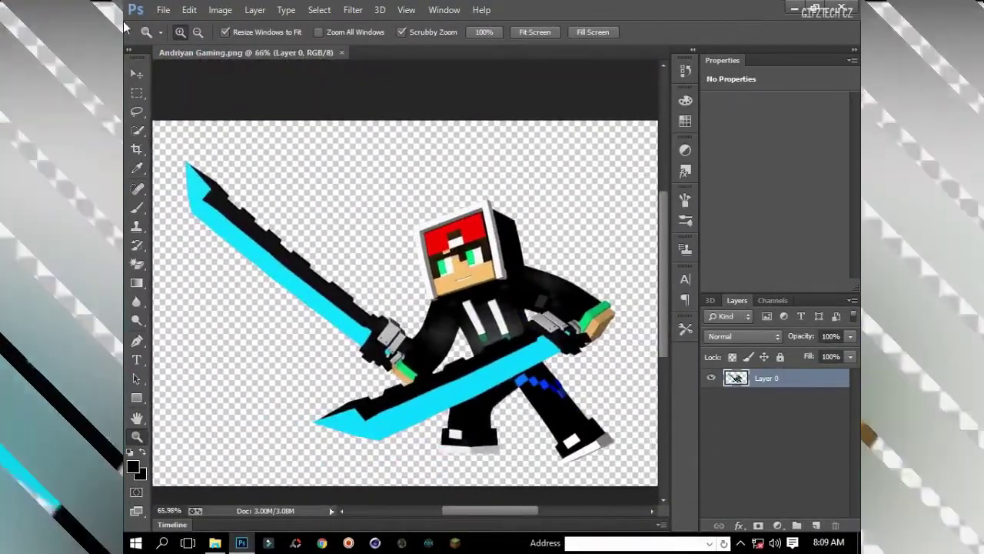
{"action": "left_click", "coordinate": [163, 10]}
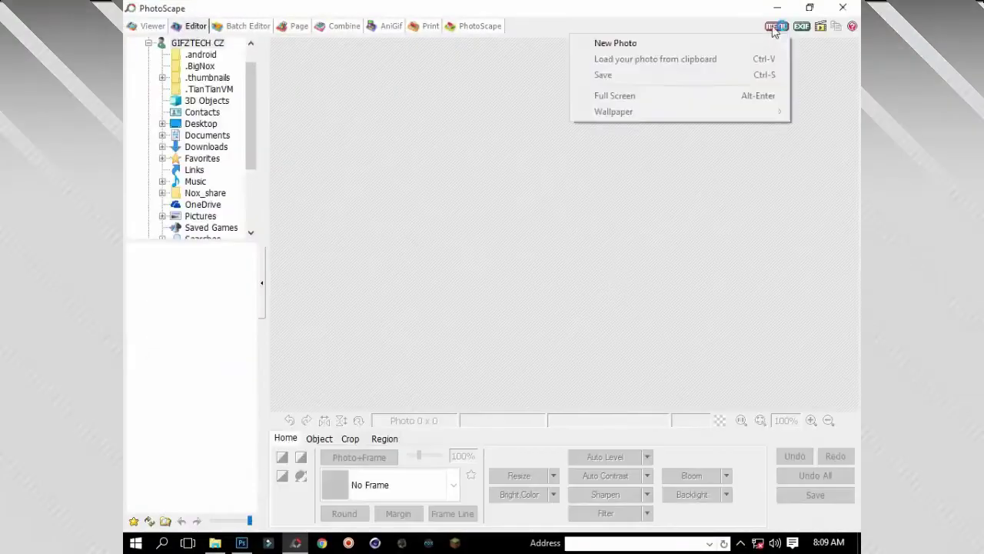
Step: Create a new blank 1366×768 photo in the Editor
{"action": "left_click", "coordinate": [615, 43]}
{"action": "left_click", "coordinate": [779, 28]}
{"action": "left_click", "coordinate": [615, 44]}
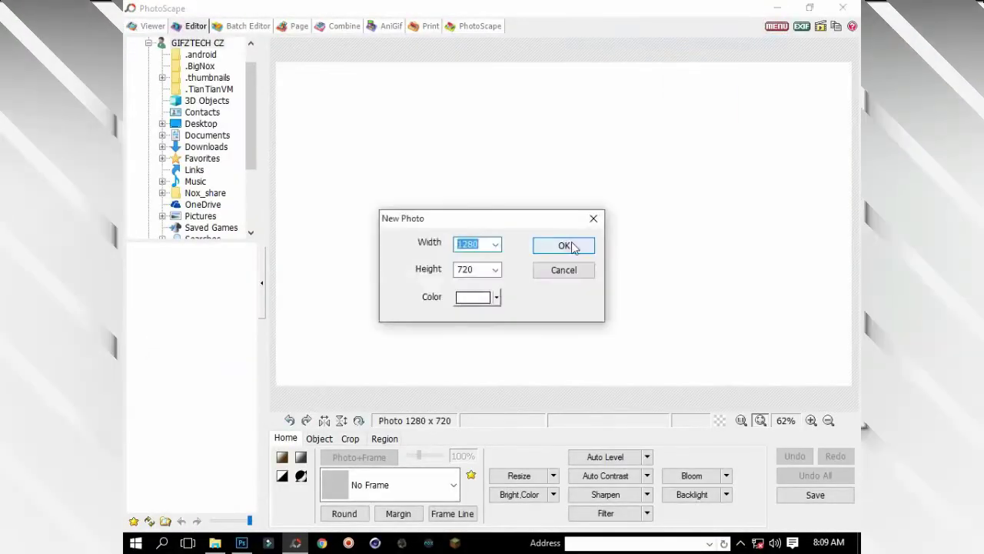
{"action": "key", "text": "Return"}
Step: Draw a blue rectangle near the top left and Save As into Downloads
{"action": "left_click", "coordinate": [319, 438]}
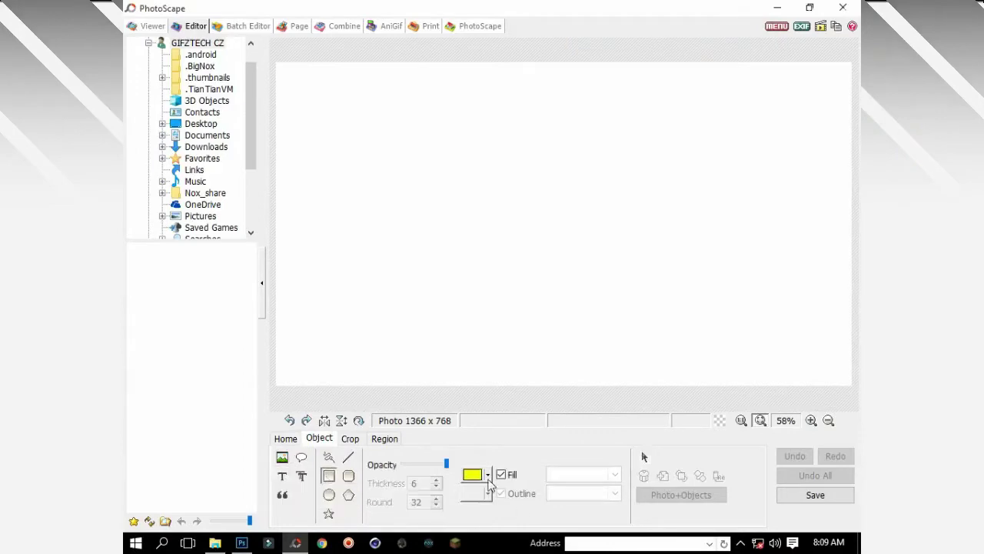
{"action": "left_click_drag", "start_coordinate": [319, 83], "coordinate": [345, 362]}
{"action": "left_click", "coordinate": [816, 494]}
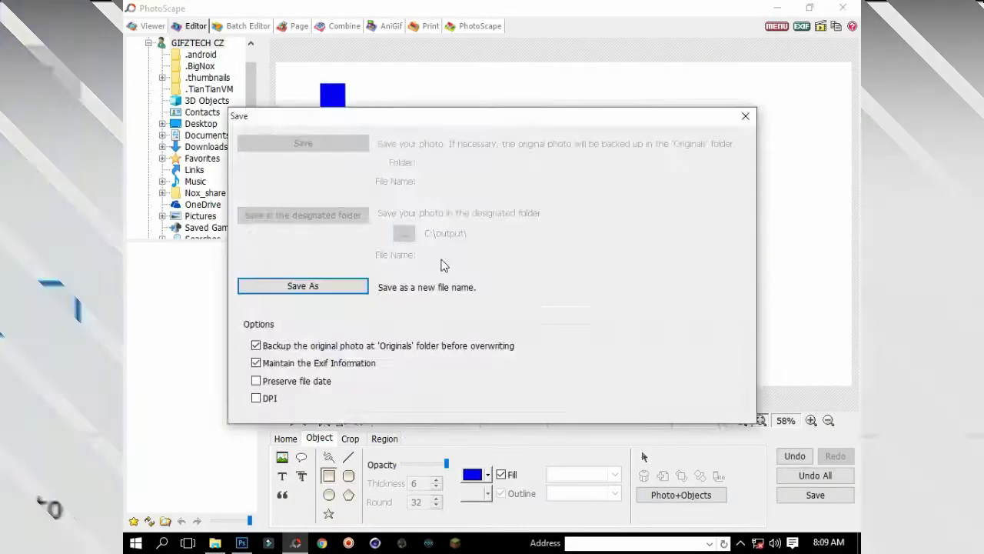
{"action": "left_click", "coordinate": [290, 284]}
{"action": "double_click", "coordinate": [417, 270]}
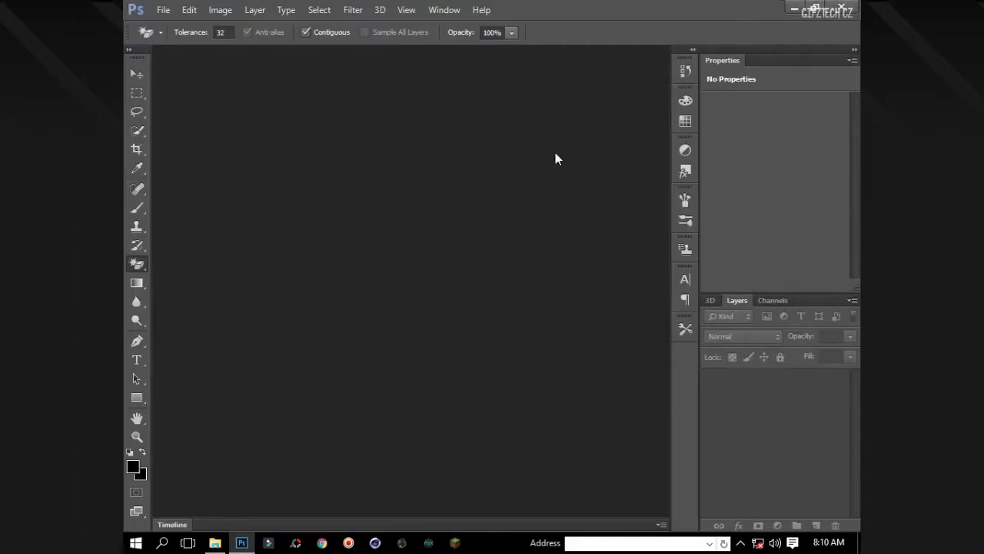
Step: Start a new document, then browse the ShaDowZz 25K Pack to its Fractals folder
{"action": "key", "text": "ctrl+n"}
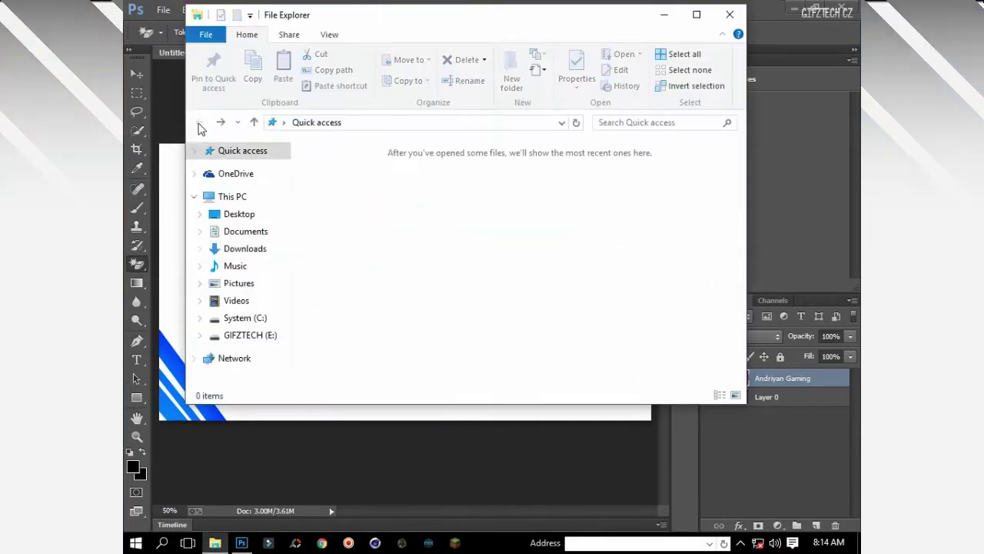
{"action": "double_click", "coordinate": [358, 227]}
{"action": "double_click", "coordinate": [407, 170]}
{"action": "left_click_drag", "start_coordinate": [569, 17], "coordinate": [587, 146]}
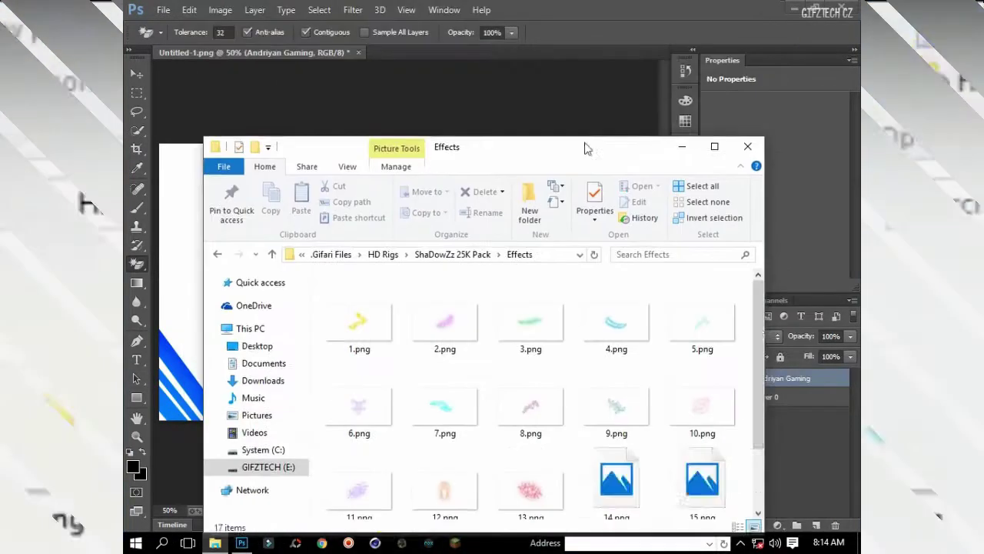
{"action": "scroll", "coordinate": [531, 385], "scroll_direction": "down", "scroll_amount": 2}
{"action": "scroll", "coordinate": [531, 384], "scroll_direction": "up", "scroll_amount": 2}
{"action": "left_click", "coordinate": [217, 249]}
{"action": "double_click", "coordinate": [648, 435]}
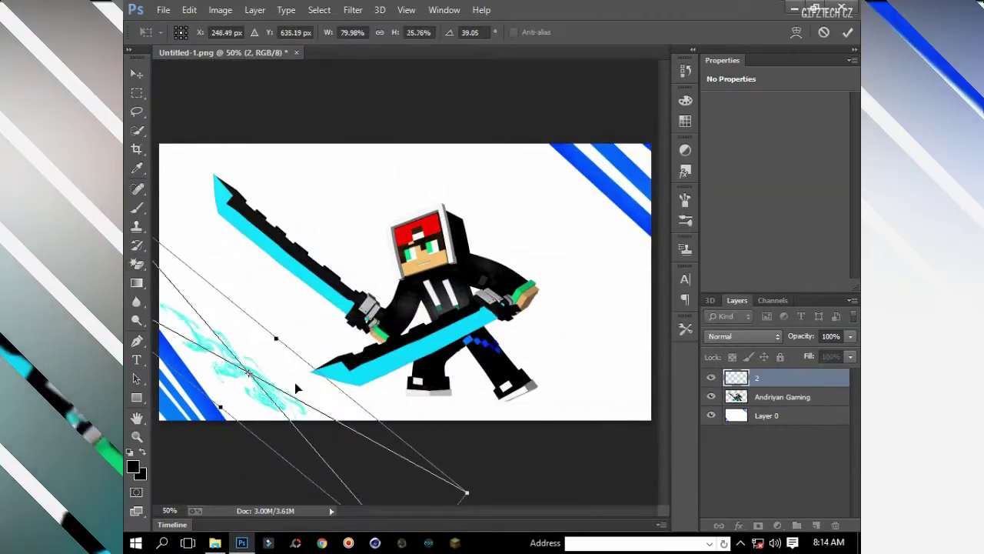
Step: Place fractal 2.png, stretch it along the upper blade, and rasterize it
{"action": "left_click_drag", "start_coordinate": [295, 383], "coordinate": [345, 270]}
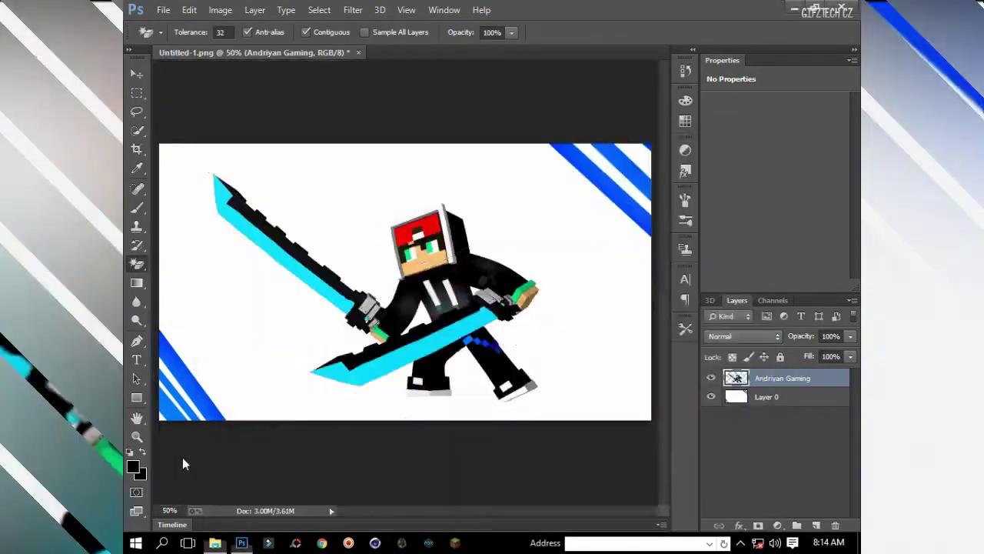
{"action": "left_click_drag", "start_coordinate": [431, 331], "coordinate": [471, 352]}
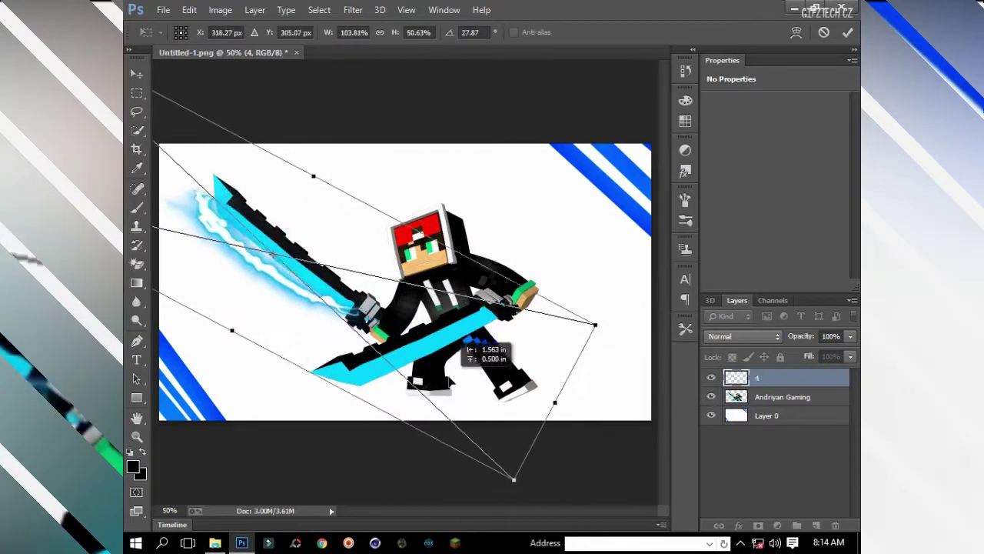
{"action": "mouse_move", "coordinate": [589, 414]}
{"action": "left_mouse_down"}
{"action": "mouse_move", "coordinate": [493, 233]}
{"action": "mouse_move", "coordinate": [496, 377]}
{"action": "mouse_move", "coordinate": [468, 386]}
{"action": "left_mouse_up"}
{"action": "key", "text": "Return"}
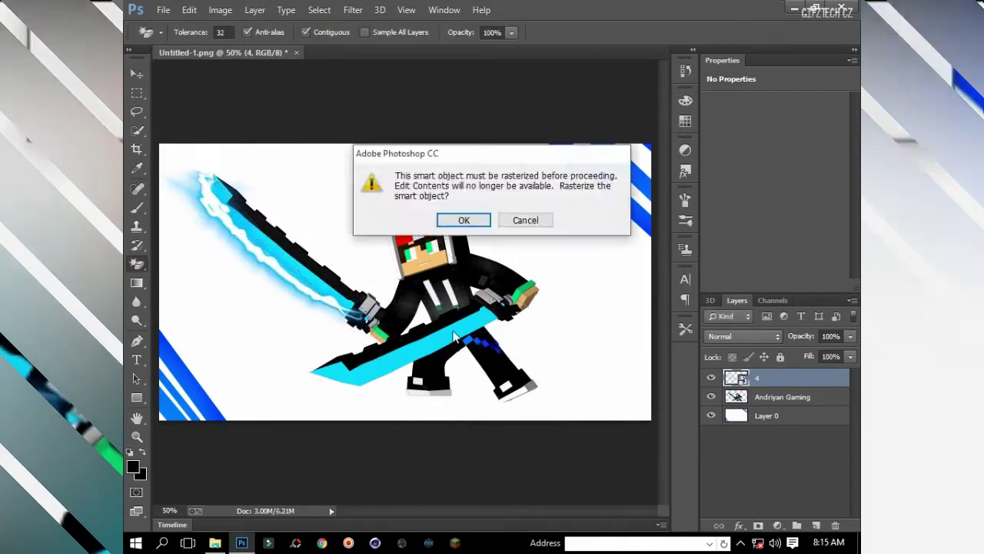
{"action": "left_click", "coordinate": [523, 220]}
Step: Place fractal 7.png and stretch it along the lower blade
{"action": "left_click", "coordinate": [215, 543]}
{"action": "mouse_move", "coordinate": [439, 352]}
{"action": "left_mouse_down"}
{"action": "mouse_move", "coordinate": [477, 120]}
{"action": "mouse_move", "coordinate": [361, 116]}
{"action": "left_mouse_up"}
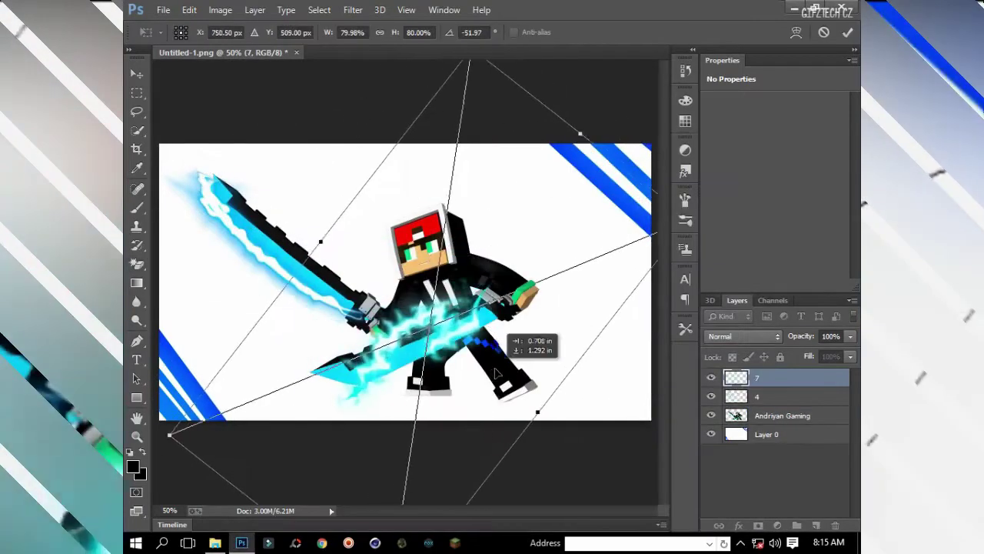
{"action": "mouse_move", "coordinate": [515, 323]}
{"action": "left_mouse_down"}
{"action": "mouse_move", "coordinate": [450, 373]}
{"action": "mouse_move", "coordinate": [509, 387]}
{"action": "left_mouse_up"}
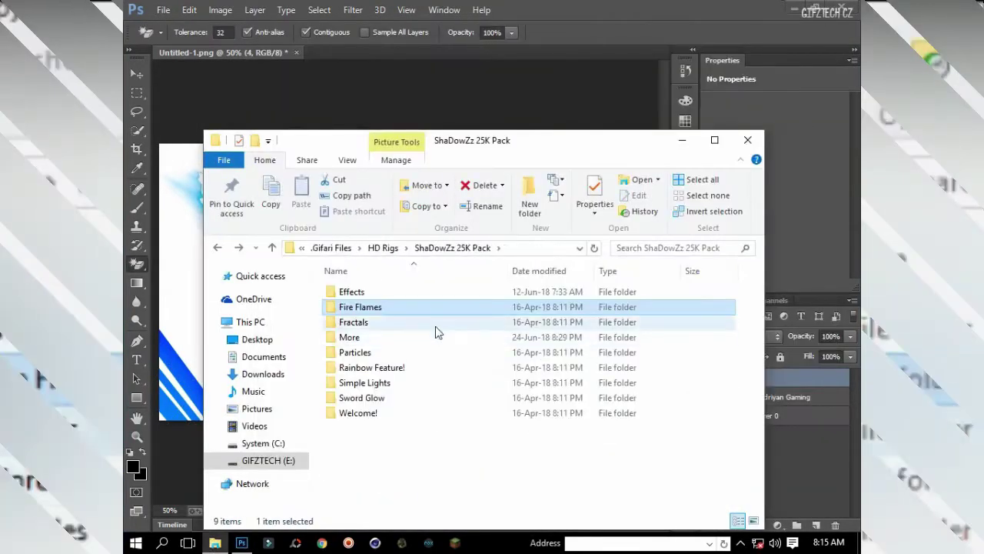
Step: Browse the effects pack folders to reach the Sword Glow folder
{"action": "double_click", "coordinate": [432, 352]}
{"action": "key", "text": "alt+Left"}
{"action": "double_click", "coordinate": [424, 368]}
{"action": "key", "text": "alt+Left"}
{"action": "left_click", "coordinate": [421, 382]}
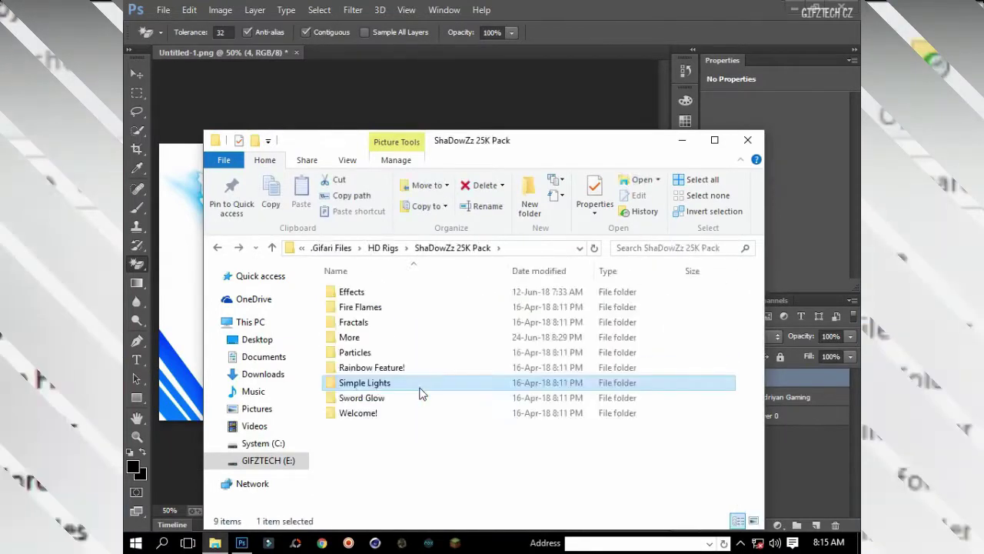
{"action": "double_click", "coordinate": [422, 394]}
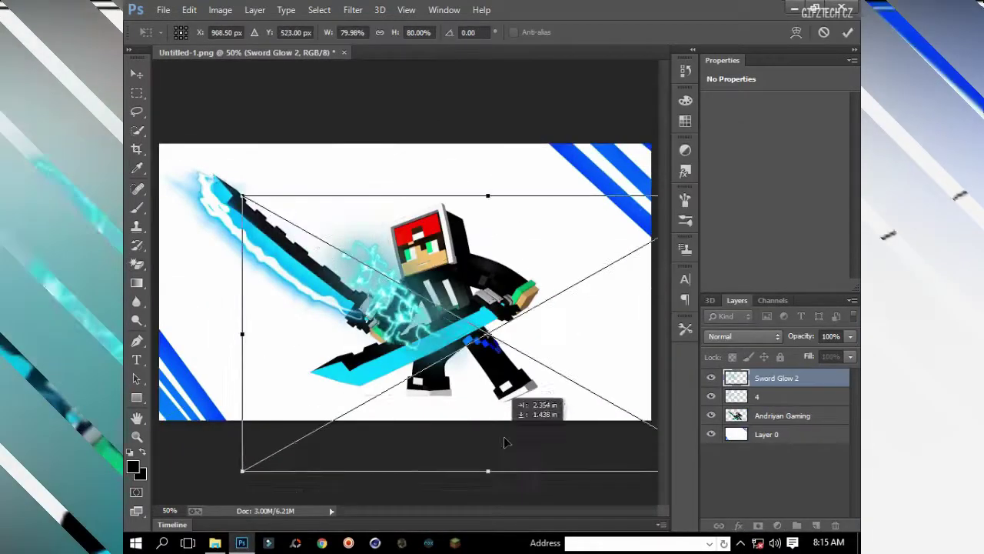
Step: Rotate, enlarge and move the sword glow over the blades, commit it, and Save As
{"action": "left_click_drag", "start_coordinate": [506, 442], "coordinate": [228, 334]}
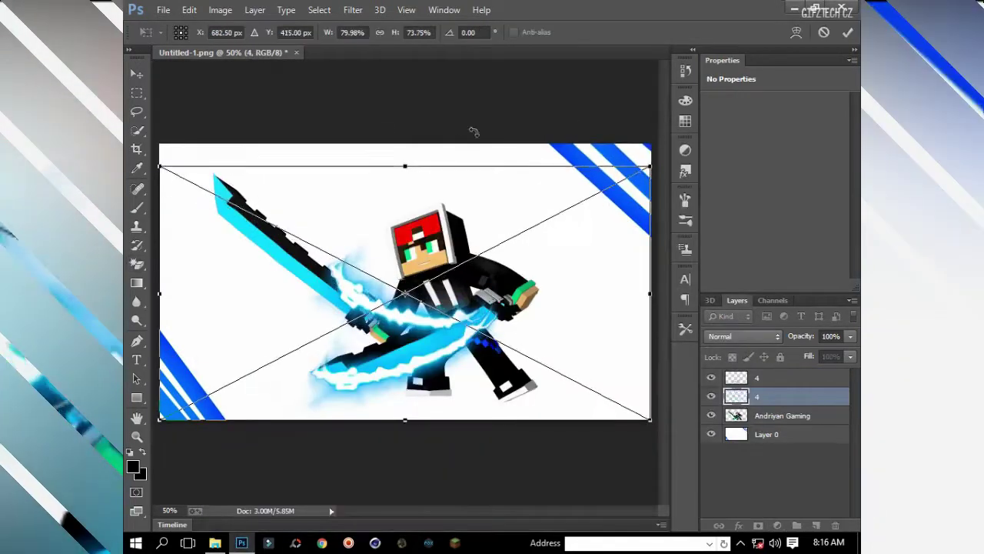
{"action": "mouse_move", "coordinate": [474, 132]}
{"action": "left_mouse_down"}
{"action": "mouse_move", "coordinate": [507, 231]}
{"action": "mouse_move", "coordinate": [462, 336]}
{"action": "mouse_move", "coordinate": [504, 116]}
{"action": "mouse_move", "coordinate": [450, 291]}
{"action": "left_mouse_up"}
{"action": "left_click_drag", "start_coordinate": [301, 236], "coordinate": [320, 212]}
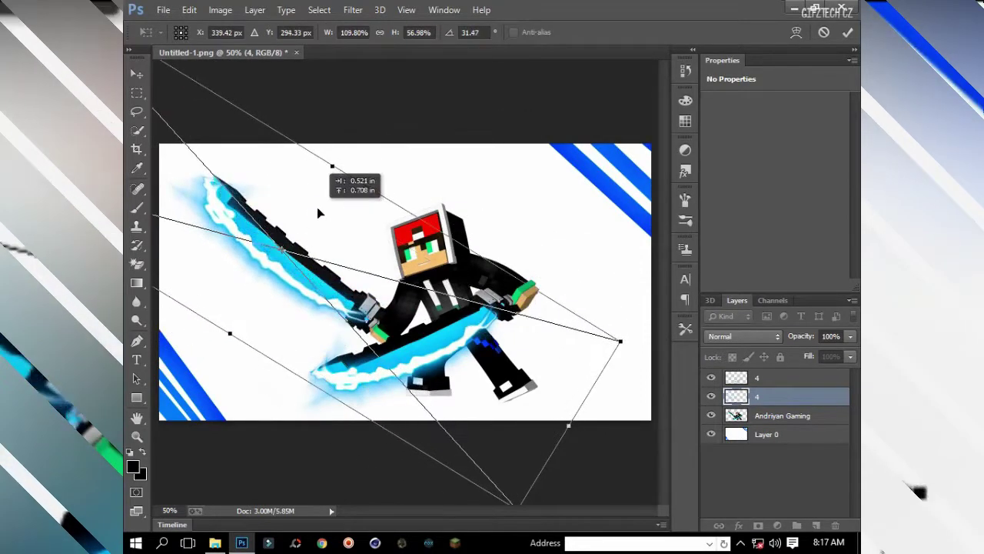
{"action": "key", "text": "Return"}
{"action": "key", "text": "e"}
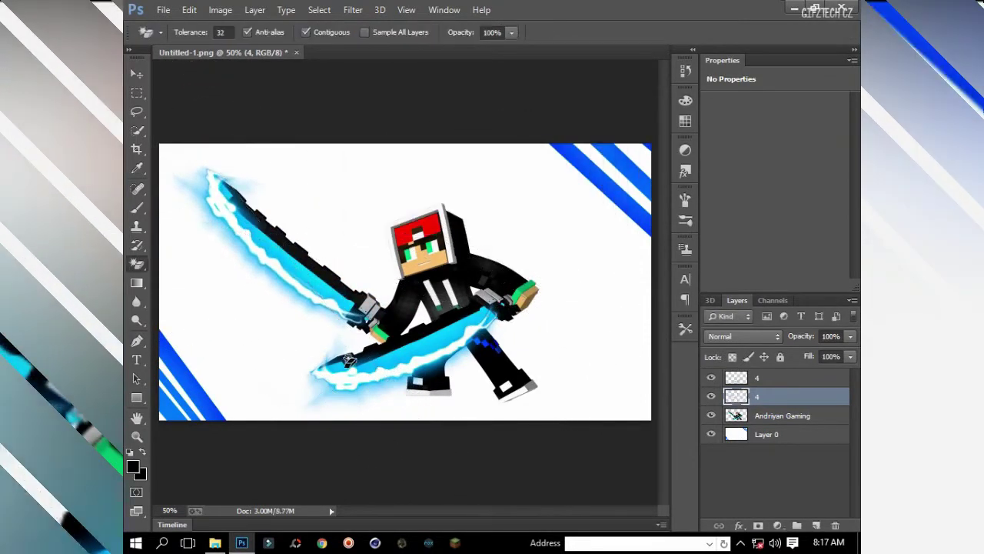
{"action": "left_click", "coordinate": [163, 9]}
{"action": "left_click", "coordinate": [189, 182]}
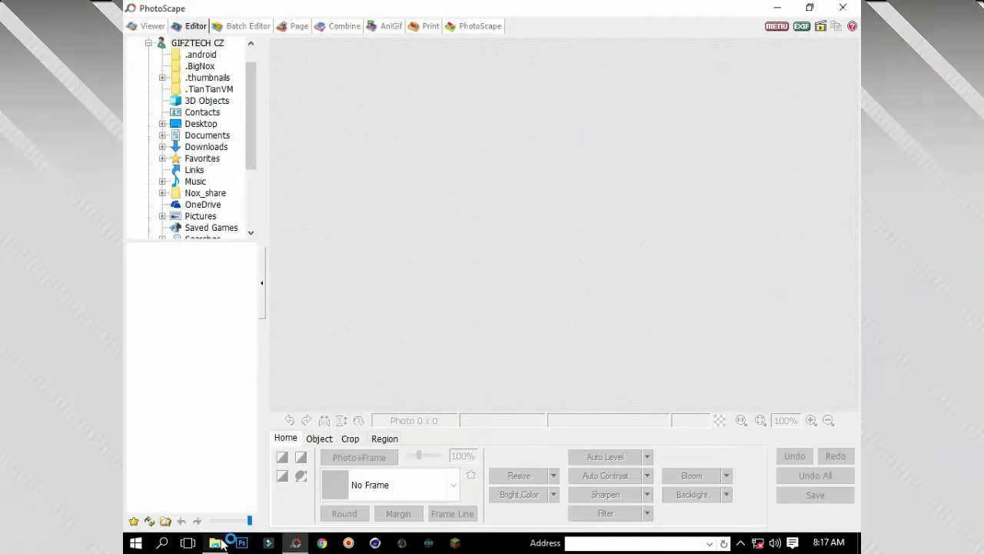
Step: Load ACT 1.png, apply Bloom at level 50%, blur 5.2, contrast 50, and save
{"action": "left_click", "coordinate": [215, 543]}
{"action": "left_click", "coordinate": [213, 372]}
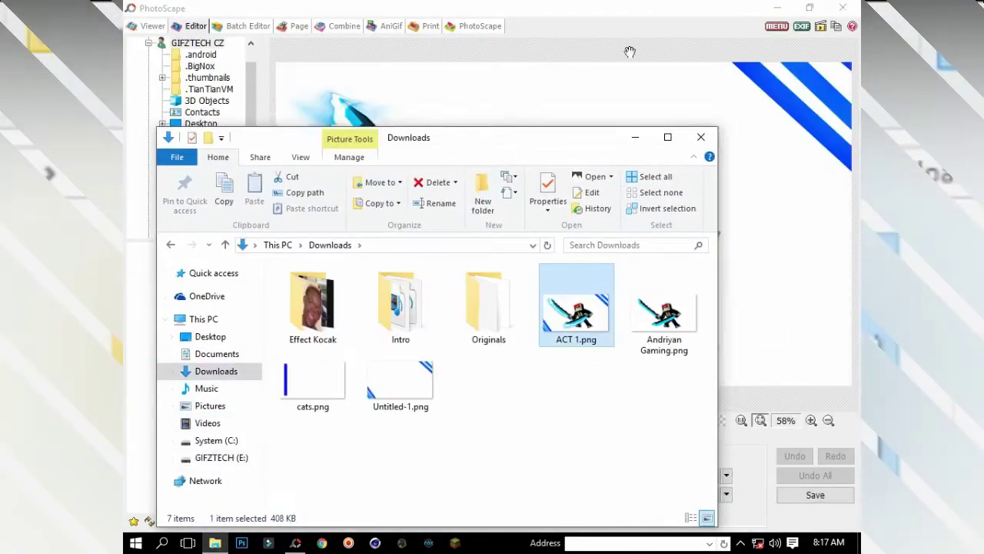
{"action": "left_click_drag", "start_coordinate": [576, 297], "coordinate": [696, 491]}
{"action": "left_click", "coordinate": [691, 475]}
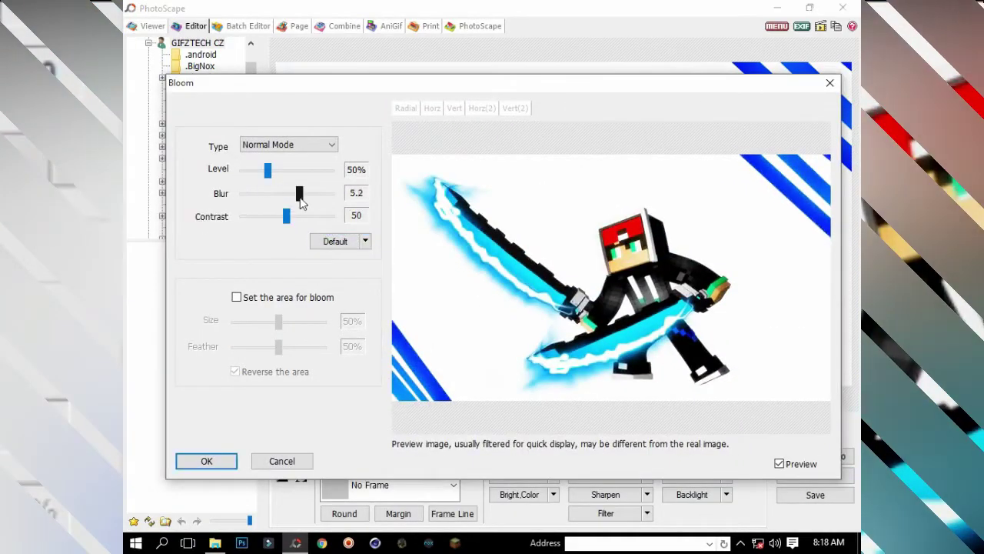
{"action": "left_click", "coordinate": [205, 460]}
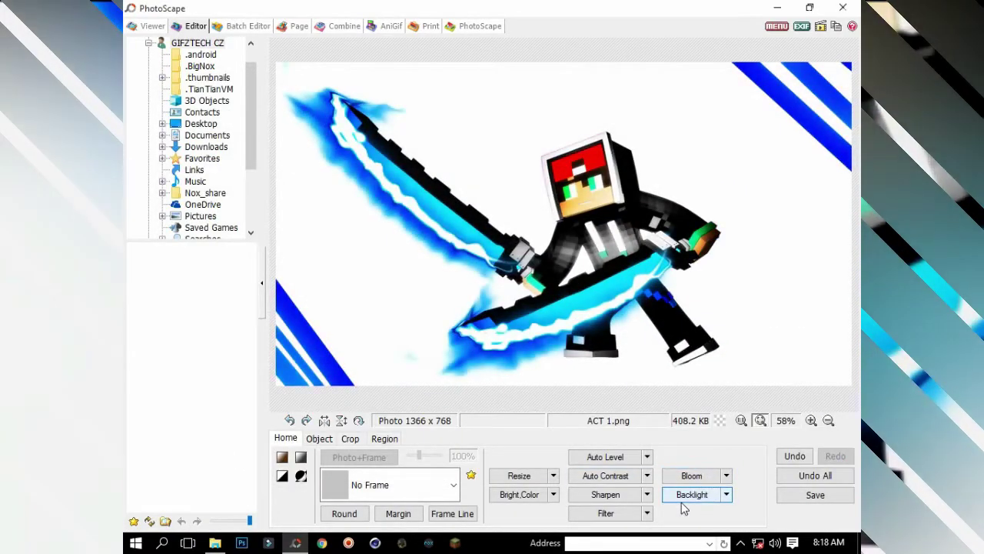
{"action": "left_click", "coordinate": [796, 459]}
{"action": "left_click", "coordinate": [797, 495]}
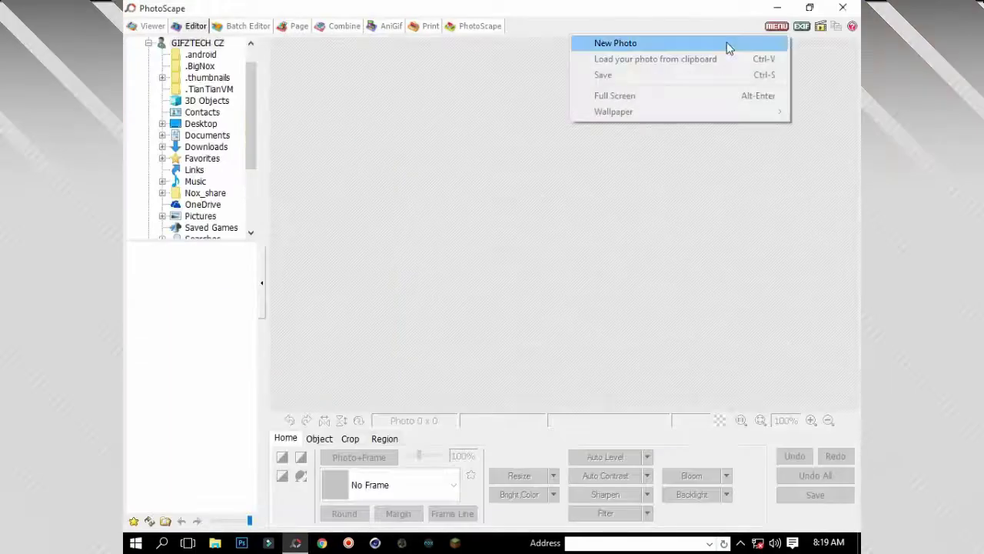
Step: Add a blue lens flare (length 200%, opacity 100) to a new blank photo
{"action": "left_click", "coordinate": [728, 40]}
{"action": "left_click", "coordinate": [606, 513]}
{"action": "left_click", "coordinate": [699, 227]}
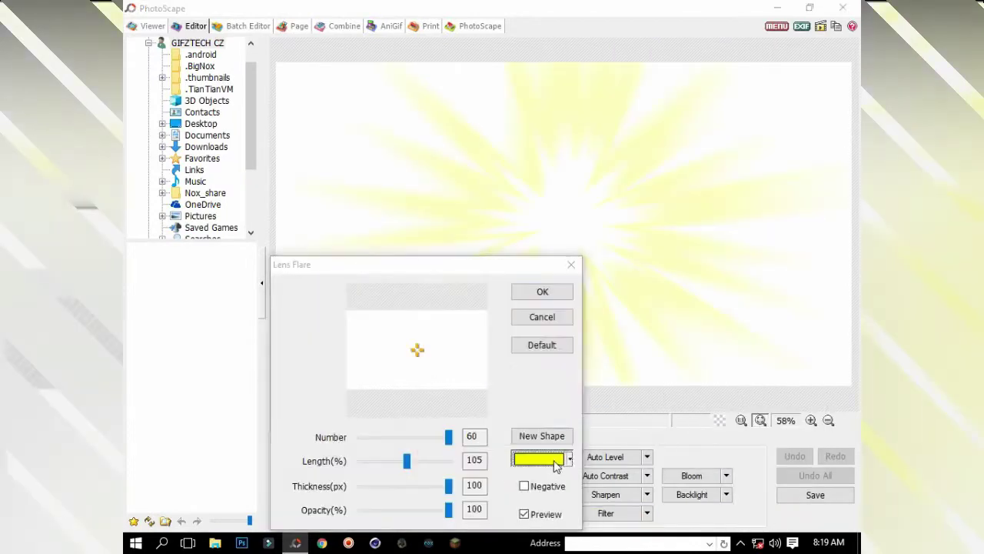
{"action": "left_click", "coordinate": [564, 375]}
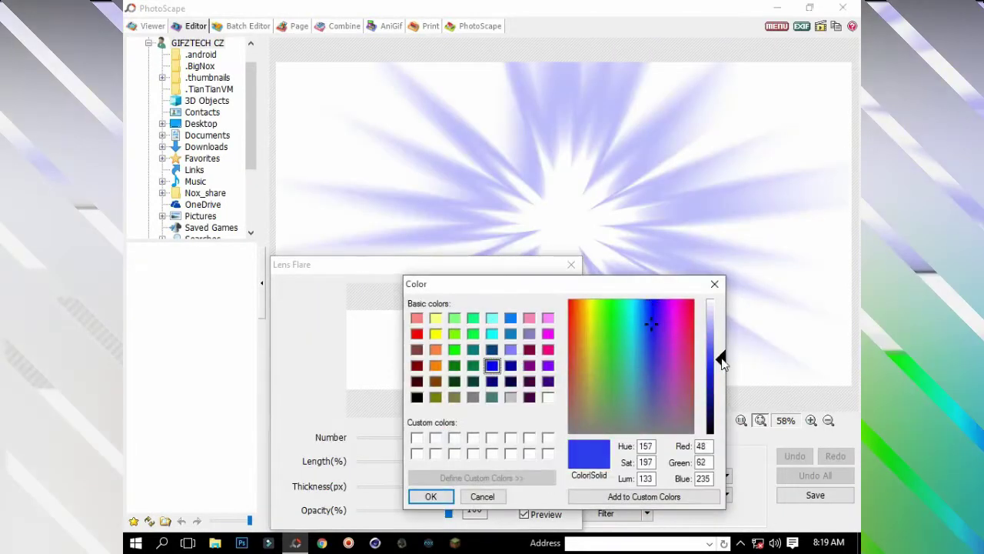
{"action": "left_click", "coordinate": [432, 497]}
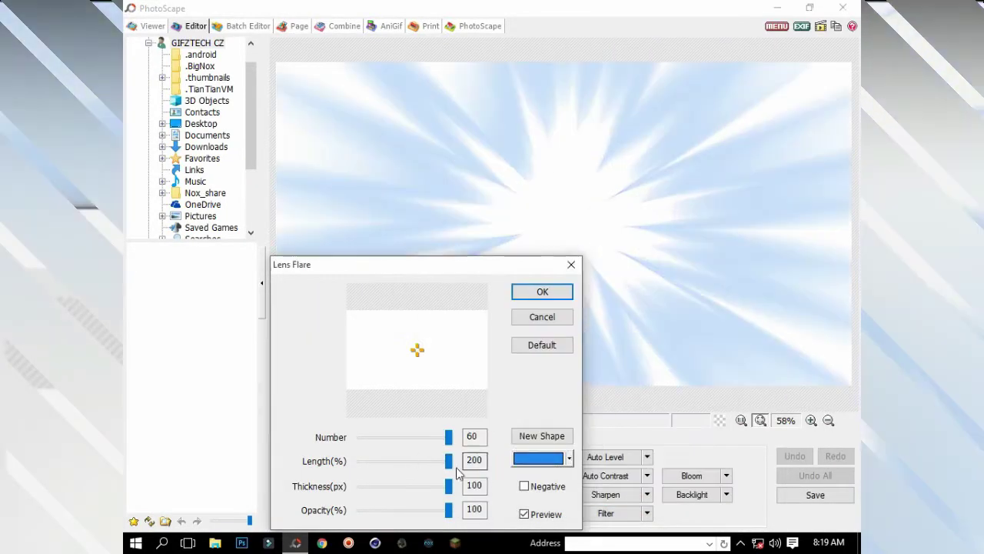
Step: Save the image as cats.png in the Downloads folder
{"action": "left_click", "coordinate": [543, 292]}
{"action": "left_click", "coordinate": [805, 495]}
{"action": "type", "text": "cats.png"}
{"action": "left_click", "coordinate": [326, 319]}
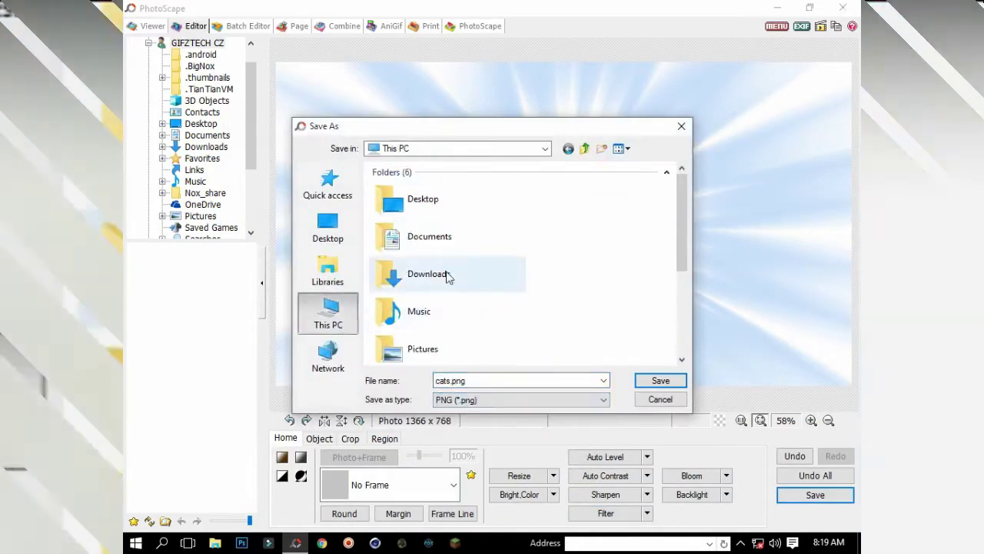
{"action": "double_click", "coordinate": [446, 280]}
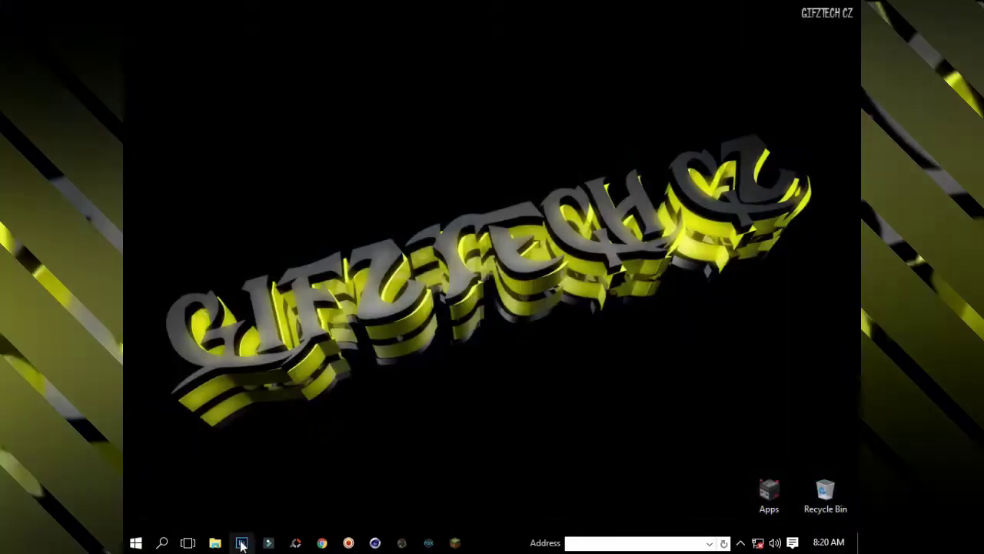
Step: In Photoshop, open c1ats.png and place ACT 1.png over it as a committed layer
{"action": "left_click", "coordinate": [241, 543]}
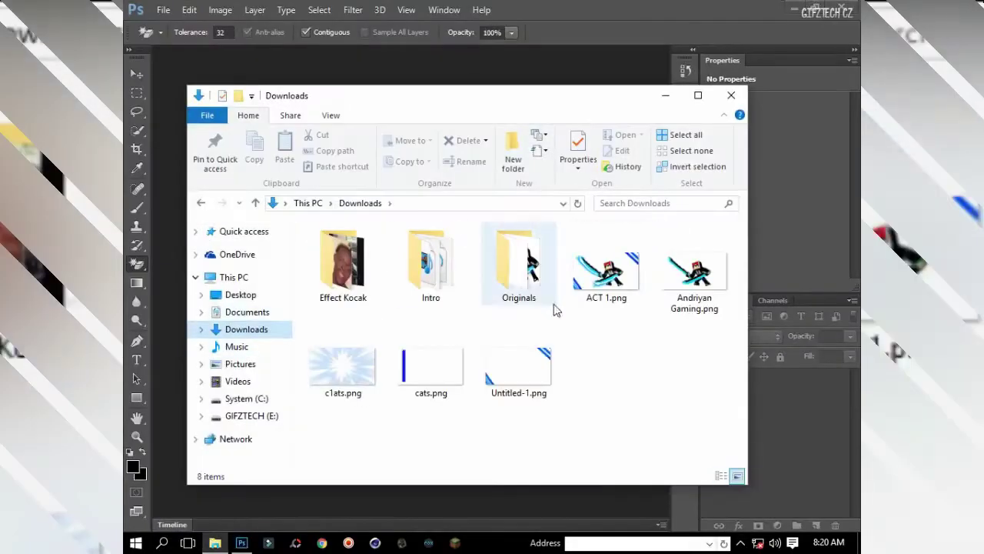
{"action": "double_click", "coordinate": [345, 300]}
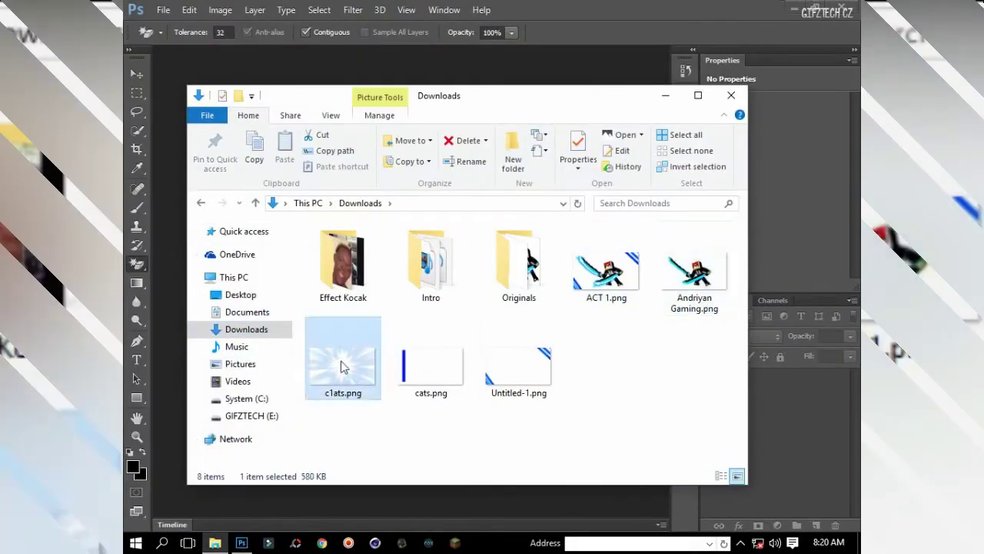
{"action": "left_click", "coordinate": [593, 253]}
{"action": "left_click_drag", "start_coordinate": [593, 253], "coordinate": [124, 271]}
{"action": "key", "text": "Return"}
{"action": "left_click", "coordinate": [137, 264]}
Step: Magic-erase the white around the character, then select Layer 0
{"action": "left_click", "coordinate": [199, 307]}
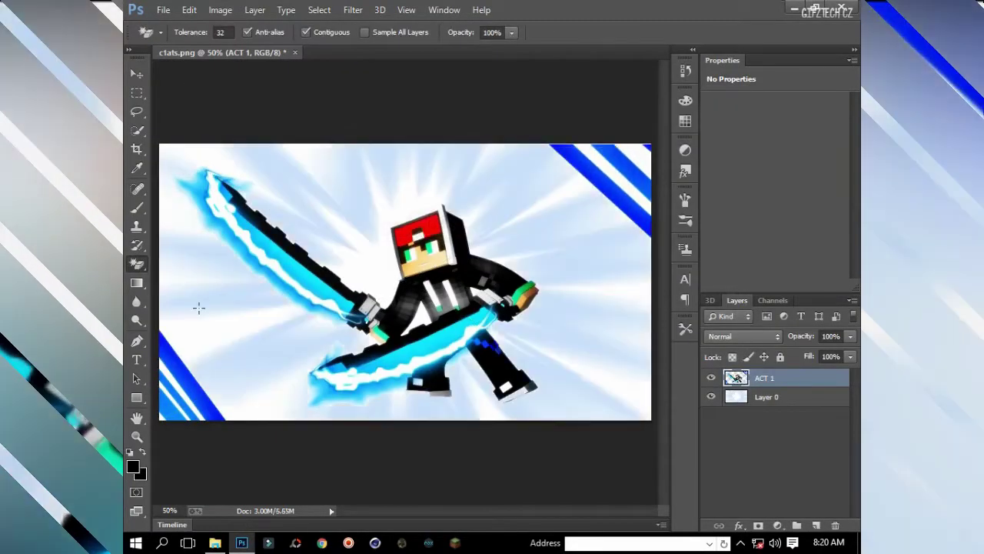
{"action": "left_click", "coordinate": [316, 346]}
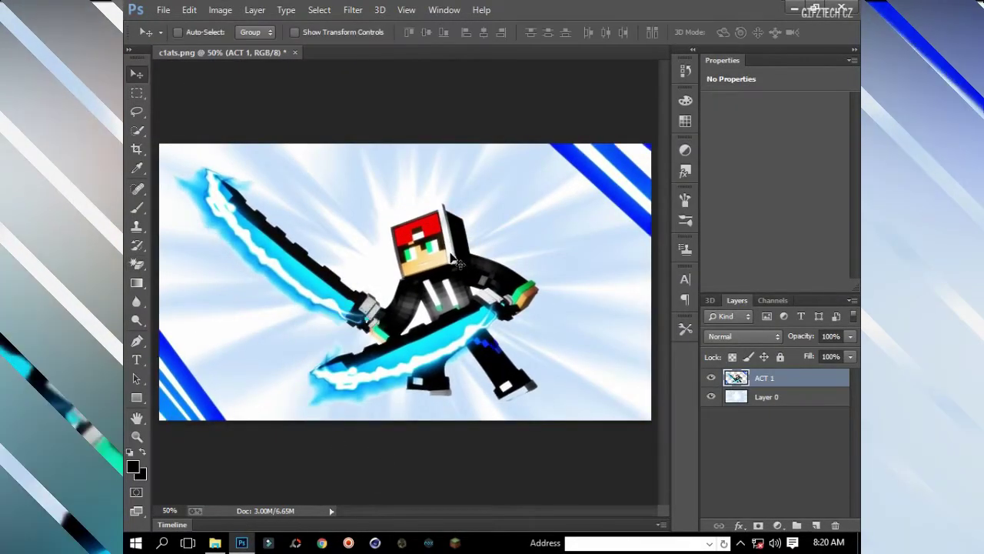
{"action": "left_click_drag", "start_coordinate": [738, 378], "coordinate": [737, 434]}
{"action": "left_click", "coordinate": [163, 10]}
{"action": "left_click", "coordinate": [602, 7]}
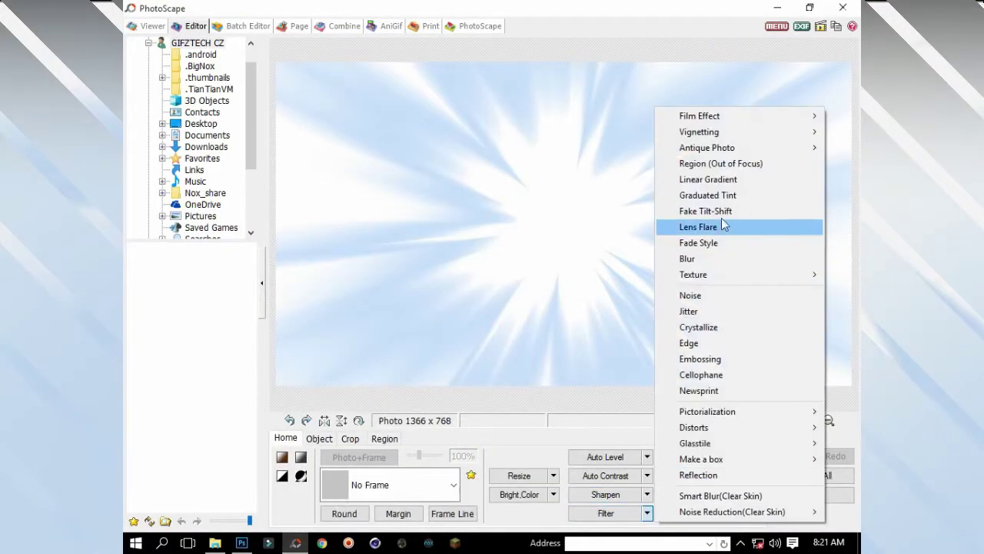
Step: Apply Crystallize at maximum cell size (60) to the rays background
{"action": "left_click_drag", "start_coordinate": [428, 444], "coordinate": [509, 443]}
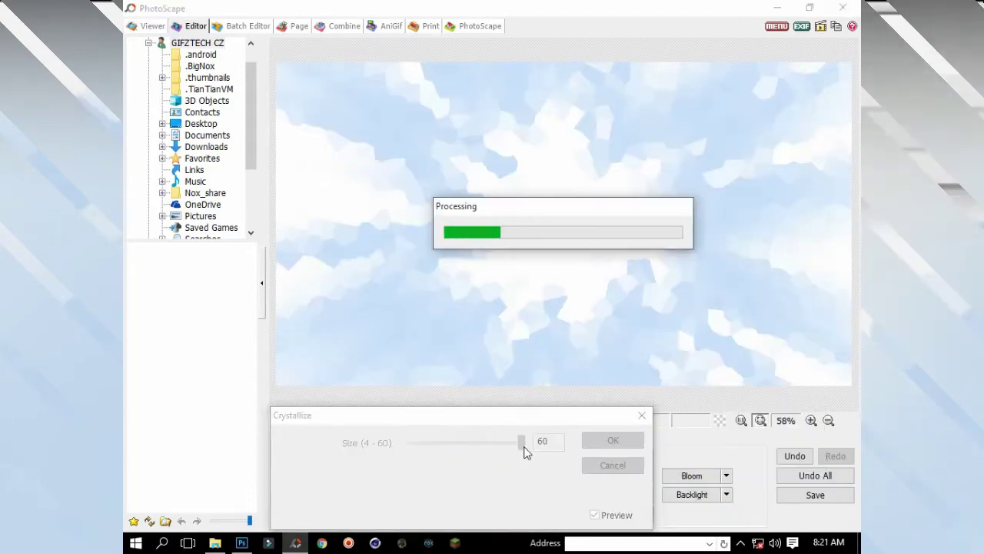
{"action": "left_click", "coordinate": [613, 440]}
{"action": "left_click", "coordinate": [677, 496]}
Step: Add a Double-faced Glasstile distortion with larger tiles, Width 25 and Height 28
{"action": "left_click", "coordinate": [647, 513]}
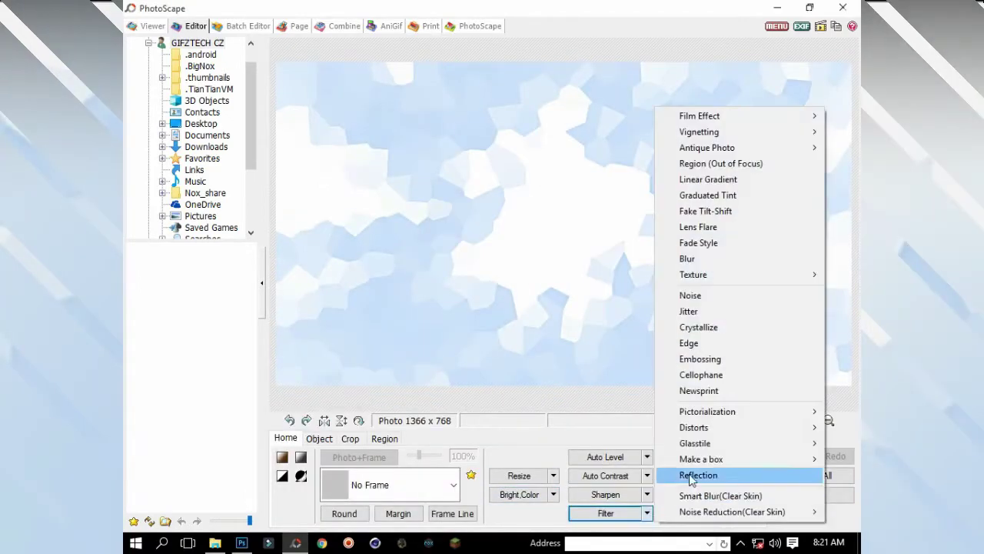
{"action": "left_click", "coordinate": [624, 442]}
{"action": "mouse_move", "coordinate": [439, 443]}
{"action": "left_mouse_down"}
{"action": "mouse_move", "coordinate": [496, 443]}
{"action": "mouse_move", "coordinate": [432, 444]}
{"action": "left_mouse_up"}
{"action": "left_click_drag", "start_coordinate": [439, 466], "coordinate": [436, 471]}
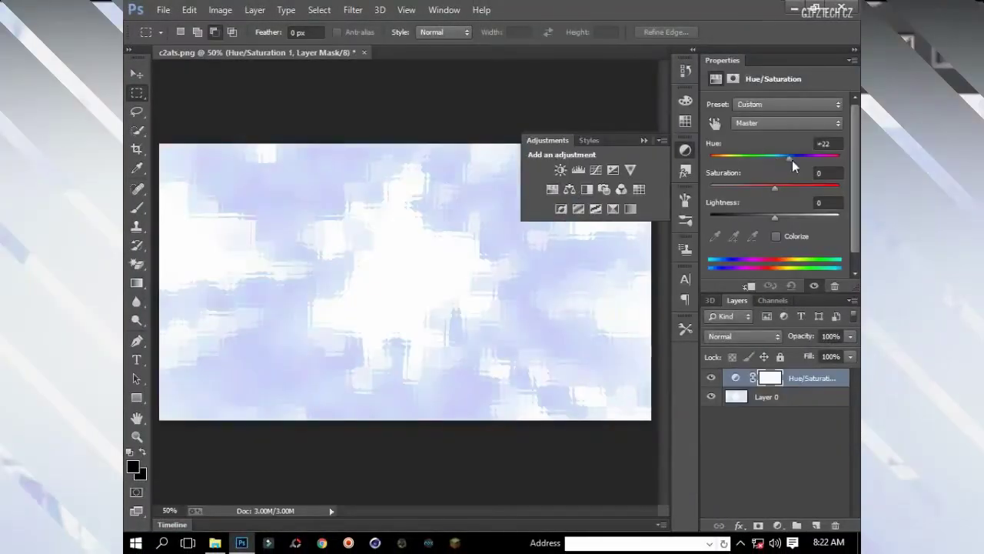
Step: Tint the tiles lavender-blue with Hue/Saturation (-180, then +20, lightness -1) and Color Balance
{"action": "left_click_drag", "start_coordinate": [792, 163], "coordinate": [720, 201]}
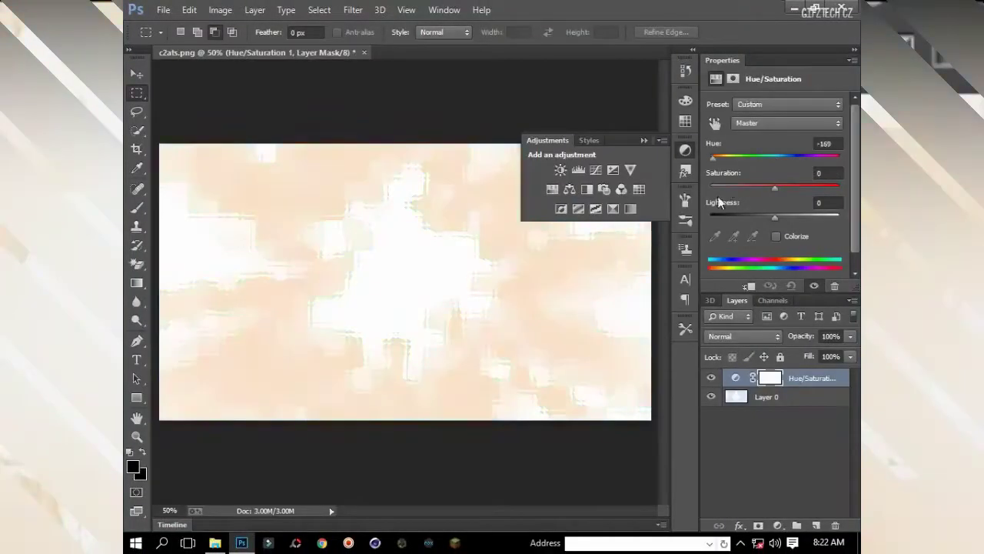
{"action": "mouse_move", "coordinate": [764, 166]}
{"action": "left_mouse_down"}
{"action": "mouse_move", "coordinate": [796, 167]}
{"action": "mouse_move", "coordinate": [773, 180]}
{"action": "mouse_move", "coordinate": [697, 175]}
{"action": "mouse_move", "coordinate": [783, 178]}
{"action": "left_mouse_up"}
{"action": "left_click", "coordinate": [686, 170]}
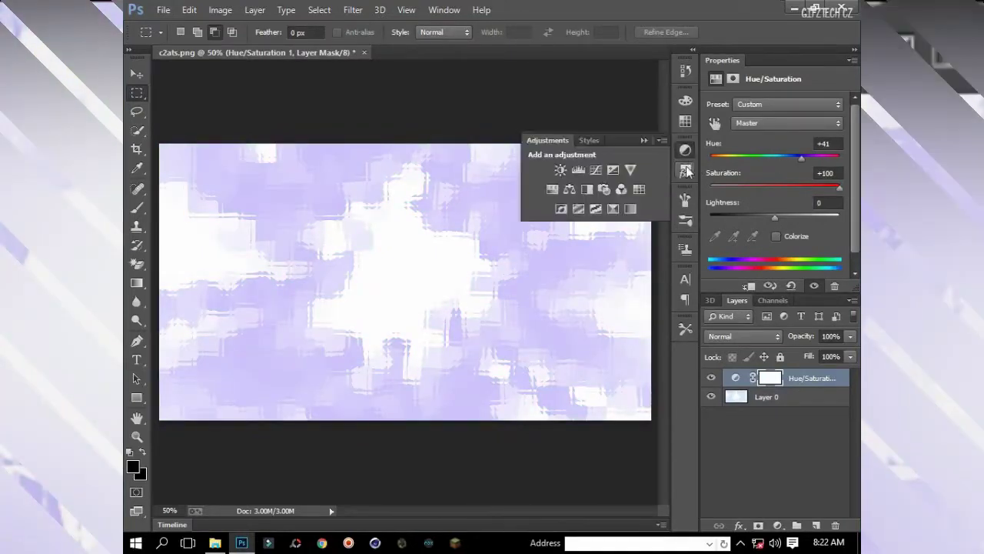
{"action": "left_click_drag", "start_coordinate": [709, 163], "coordinate": [803, 163]}
{"action": "mouse_move", "coordinate": [756, 188]}
{"action": "left_mouse_down"}
{"action": "mouse_move", "coordinate": [773, 187]}
{"action": "mouse_move", "coordinate": [709, 188]}
{"action": "left_mouse_up"}
{"action": "mouse_move", "coordinate": [756, 138]}
{"action": "left_mouse_down"}
{"action": "mouse_move", "coordinate": [770, 137]}
{"action": "mouse_move", "coordinate": [709, 138]}
{"action": "left_mouse_up"}
{"action": "left_click_drag", "start_coordinate": [710, 187], "coordinate": [714, 187]}
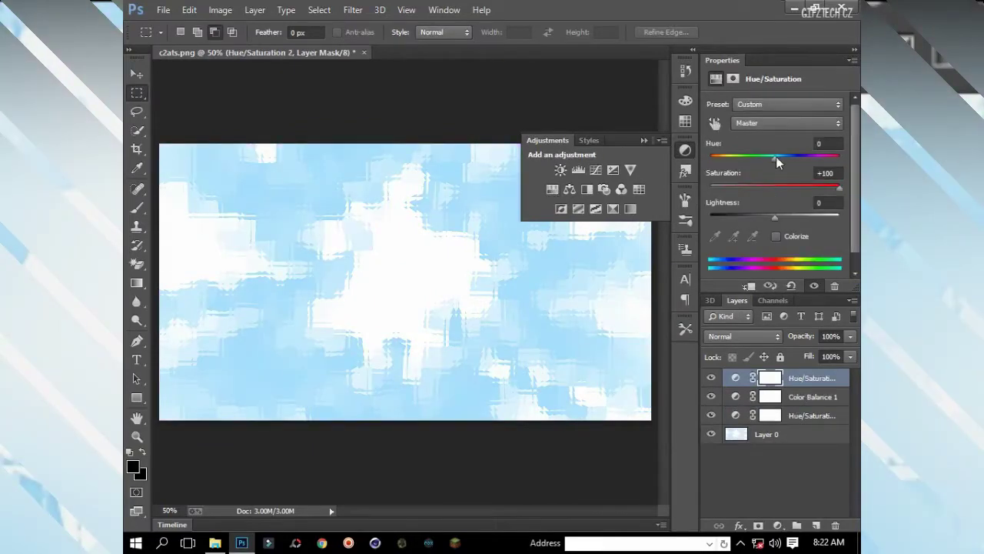
{"action": "left_click_drag", "start_coordinate": [775, 157], "coordinate": [787, 157]}
{"action": "left_click_drag", "start_coordinate": [774, 218], "coordinate": [774, 217]}
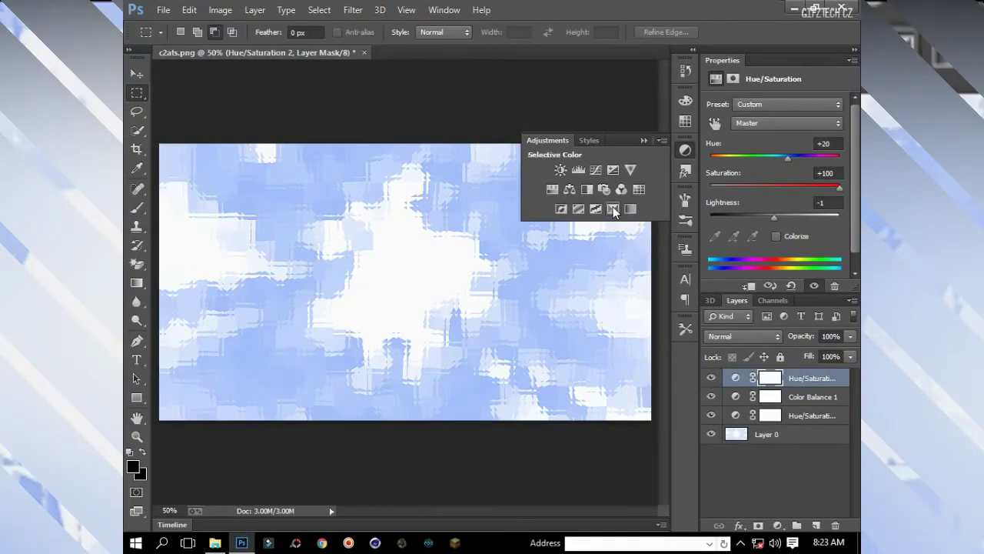
Step: Save the image as c2ats.png in Downloads
{"action": "key", "text": "shift+ctrl+s"}
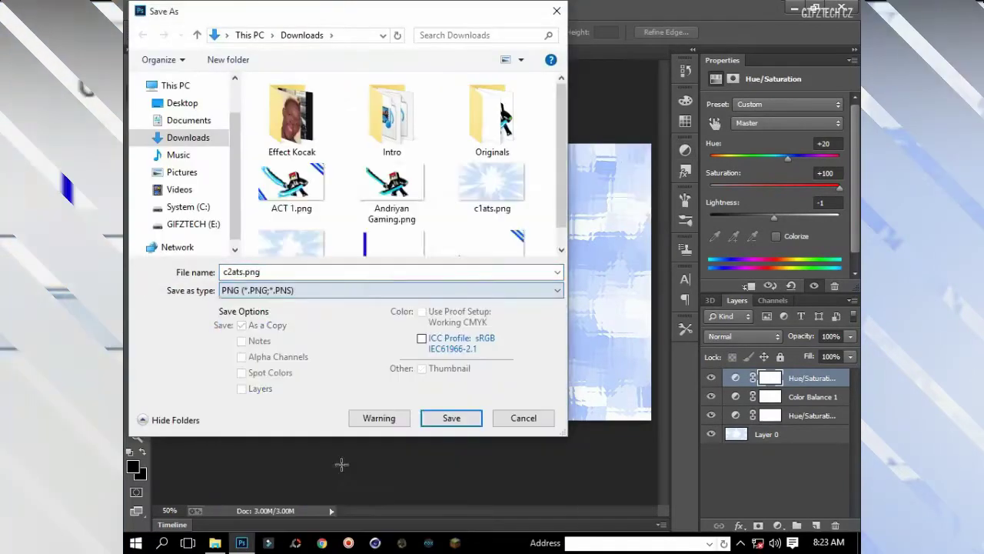
{"action": "key", "text": "Return"}
{"action": "key", "text": "Return"}
{"action": "key", "text": "ctrl+q"}
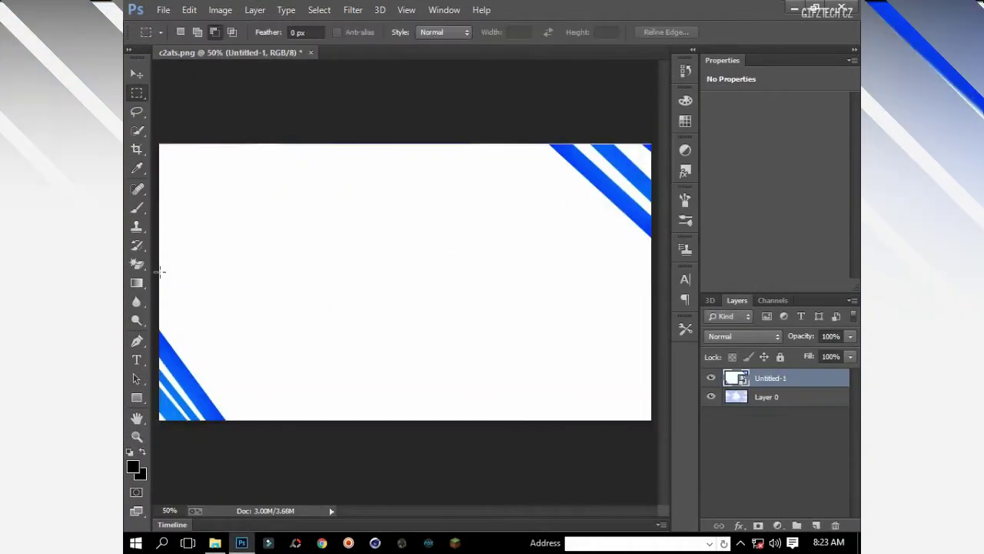
Step: Magic-erase the stripes layer's white and commit the scaled Andriyan Gaming character
{"action": "key", "text": "e"}
{"action": "left_click", "coordinate": [444, 242]}
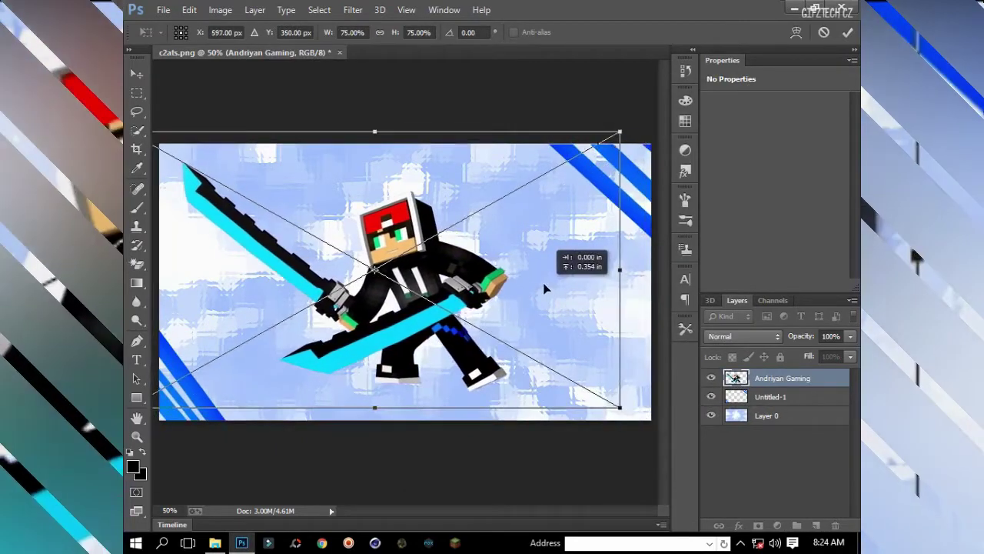
{"action": "key", "text": "Return"}
{"action": "key", "text": "e"}
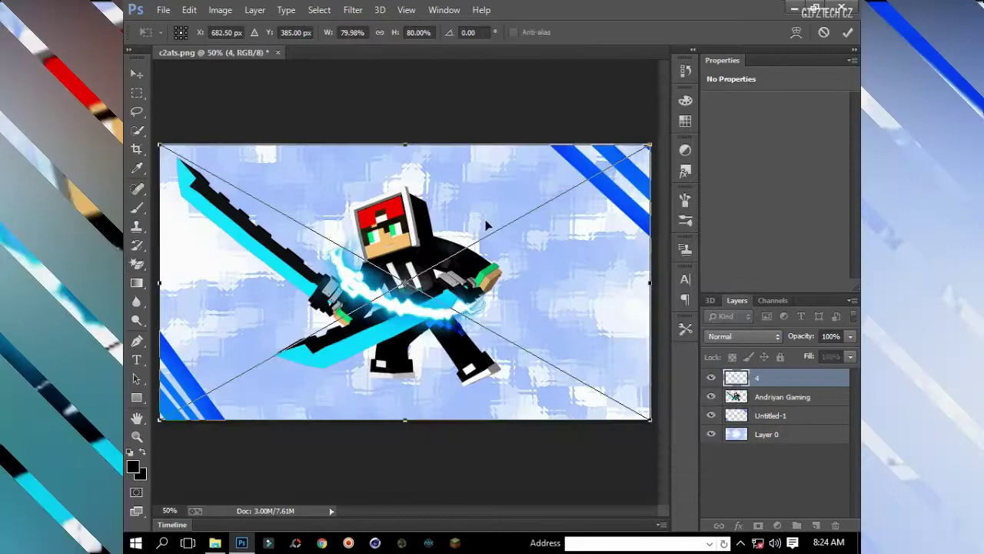
Step: Rotate and stretch two glow effects along the upper and lower sword blades
{"action": "left_click_drag", "start_coordinate": [488, 222], "coordinate": [479, 107]}
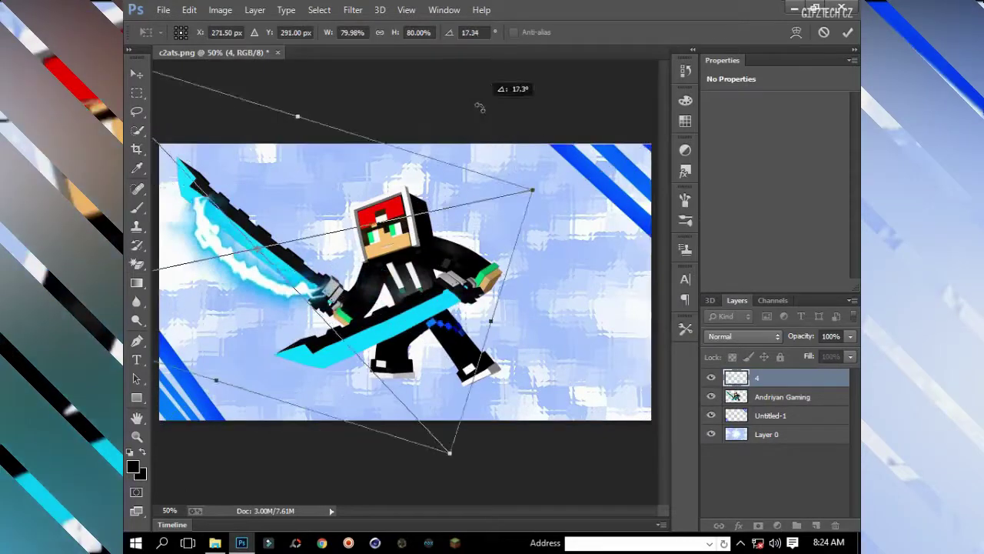
{"action": "left_click_drag", "start_coordinate": [513, 167], "coordinate": [534, 264]}
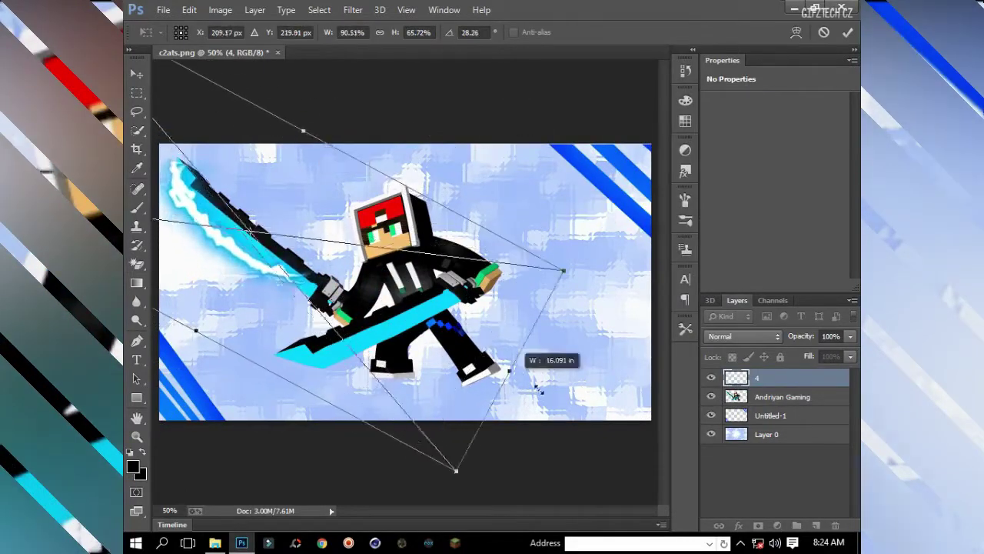
{"action": "left_click_drag", "start_coordinate": [539, 389], "coordinate": [591, 419]}
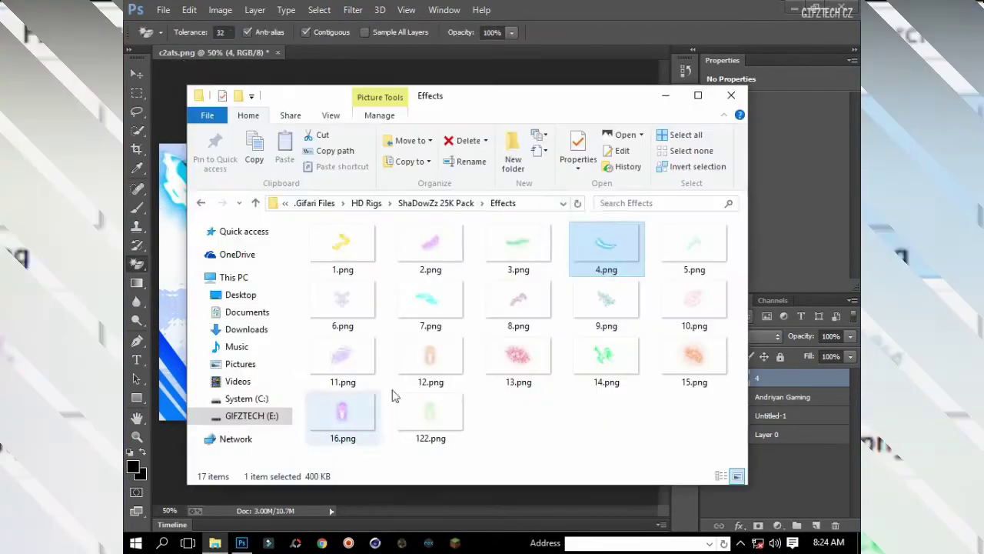
{"action": "mouse_move", "coordinate": [284, 400]}
{"action": "left_mouse_down"}
{"action": "mouse_move", "coordinate": [541, 261]}
{"action": "mouse_move", "coordinate": [366, 402]}
{"action": "mouse_move", "coordinate": [440, 450]}
{"action": "mouse_move", "coordinate": [462, 307]}
{"action": "left_mouse_up"}
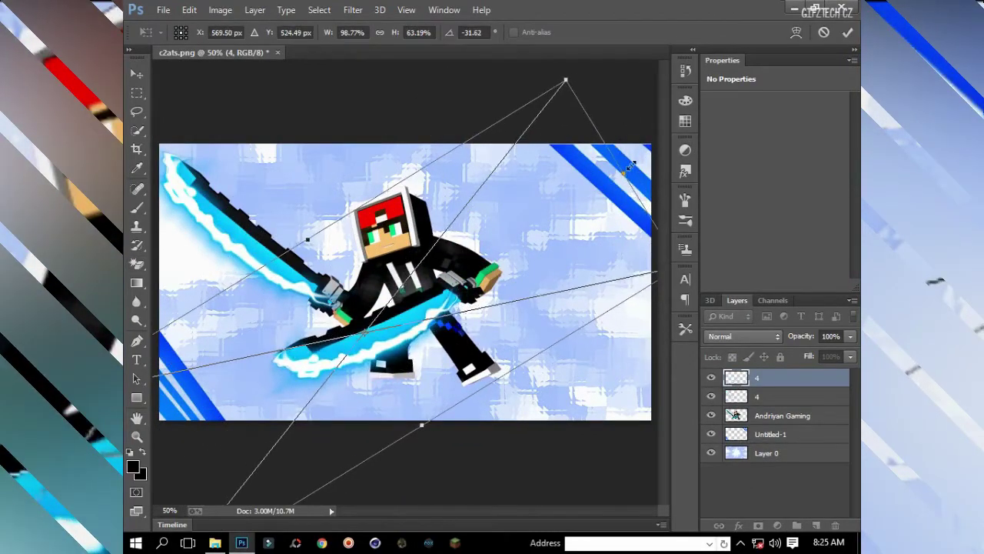
{"action": "left_click_drag", "start_coordinate": [629, 166], "coordinate": [536, 296]}
{"action": "key", "text": "Return"}
{"action": "key", "text": "w"}
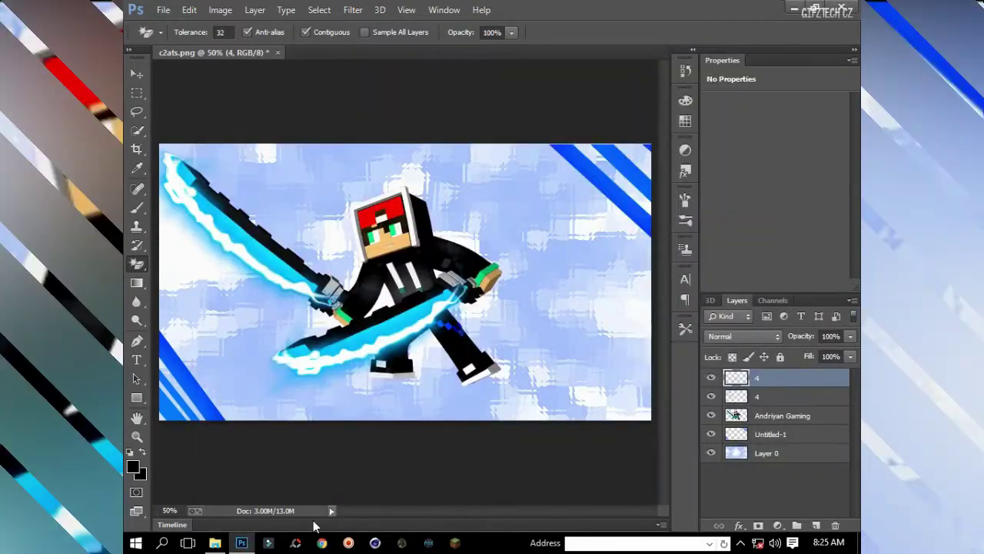
Step: Save the composite under a new name as a PNG
{"action": "left_click", "coordinate": [163, 10]}
{"action": "left_click", "coordinate": [164, 182]}
{"action": "left_click", "coordinate": [439, 286]}
{"action": "left_click", "coordinate": [374, 497]}
Step: Open c22ats.png in PhotoScape's Editor and apply a Deep Mode bloom (38%, blur 8.0)
{"action": "left_click", "coordinate": [446, 415]}
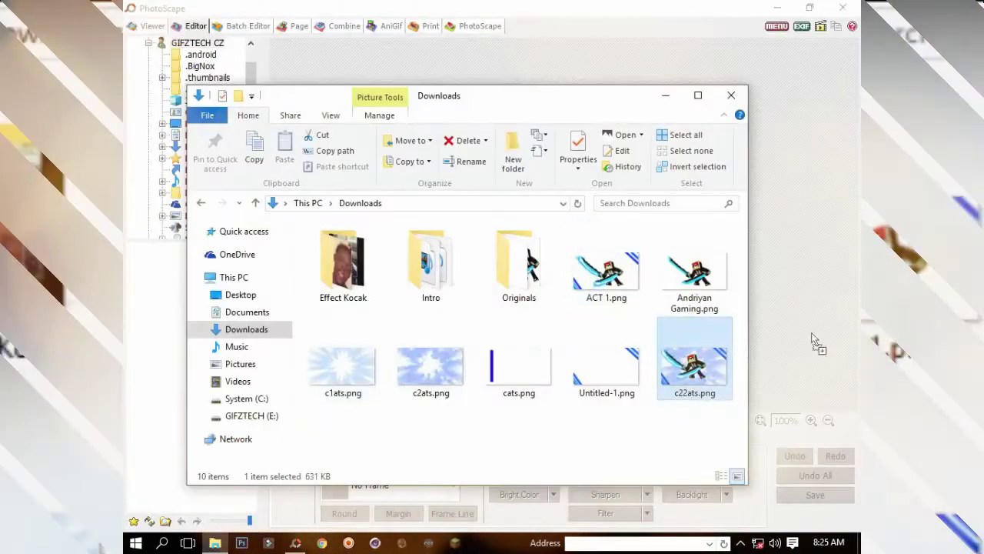
{"action": "left_click_drag", "start_coordinate": [817, 344], "coordinate": [811, 346]}
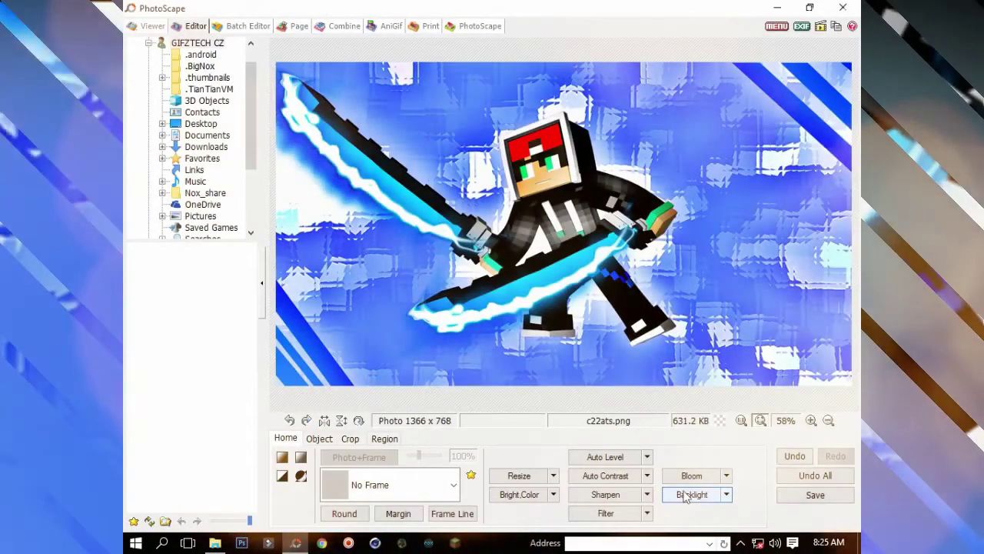
{"action": "left_click", "coordinate": [691, 476]}
{"action": "mouse_move", "coordinate": [253, 182]}
{"action": "left_mouse_down"}
{"action": "mouse_move", "coordinate": [275, 185]}
{"action": "mouse_move", "coordinate": [224, 183]}
{"action": "left_mouse_up"}
{"action": "left_click_drag", "start_coordinate": [261, 206], "coordinate": [342, 216]}
{"action": "left_click", "coordinate": [261, 157]}
{"action": "left_click", "coordinate": [268, 181]}
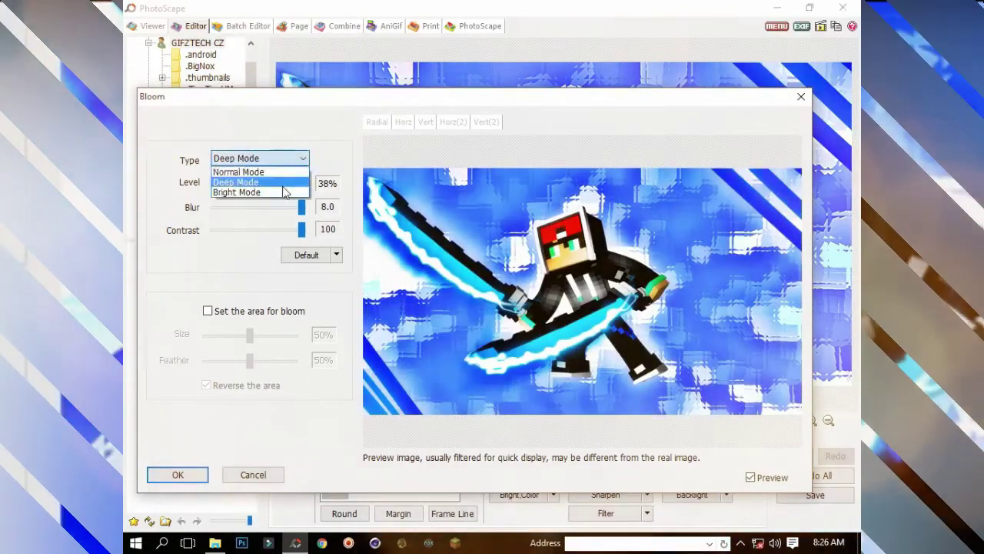
{"action": "left_click_drag", "start_coordinate": [428, 103], "coordinate": [424, 77]}
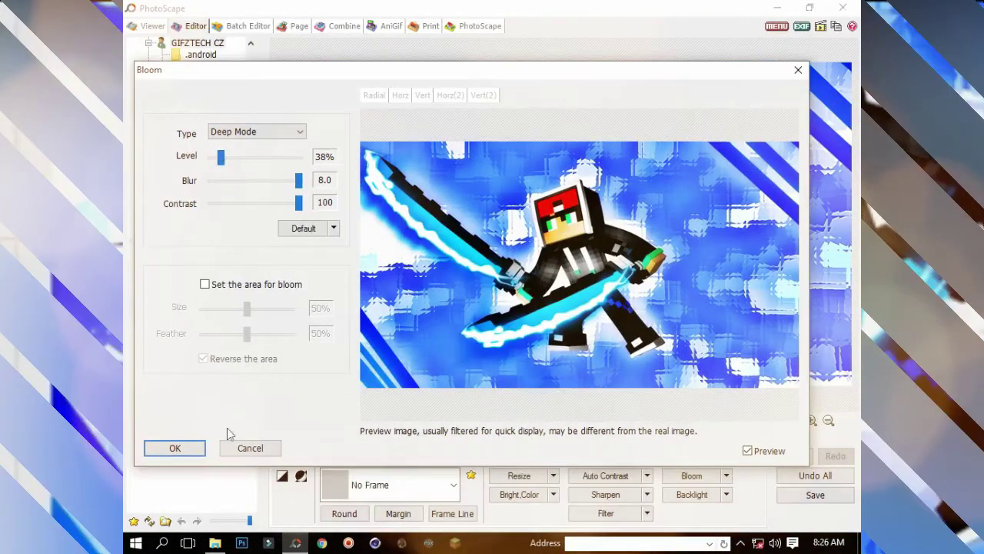
{"action": "left_click", "coordinate": [303, 227]}
{"action": "left_click", "coordinate": [175, 447]}
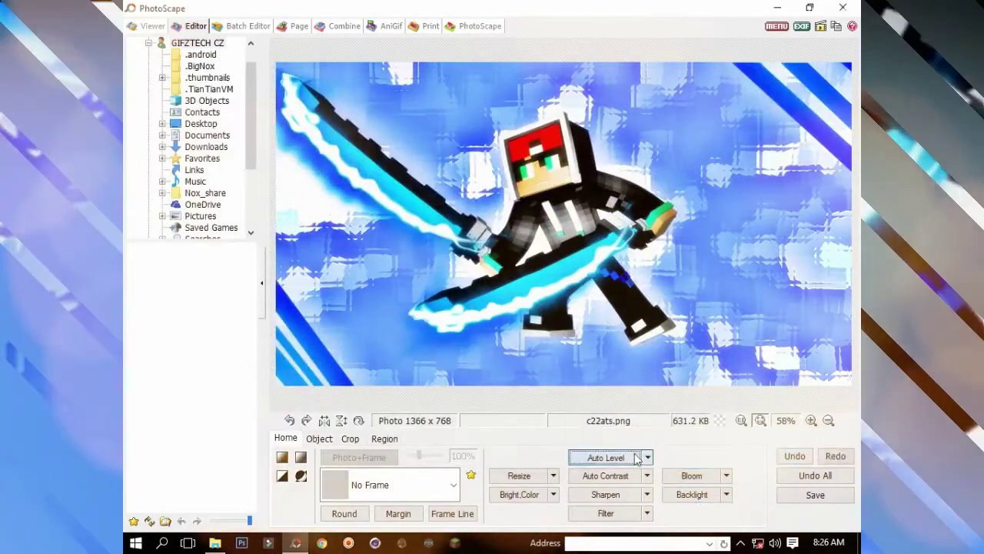
Step: Sharpen the image, add the Velvia Middle film effect and save over the original
{"action": "left_click", "coordinate": [611, 494]}
{"action": "left_click", "coordinate": [593, 429]}
{"action": "left_click", "coordinate": [606, 513]}
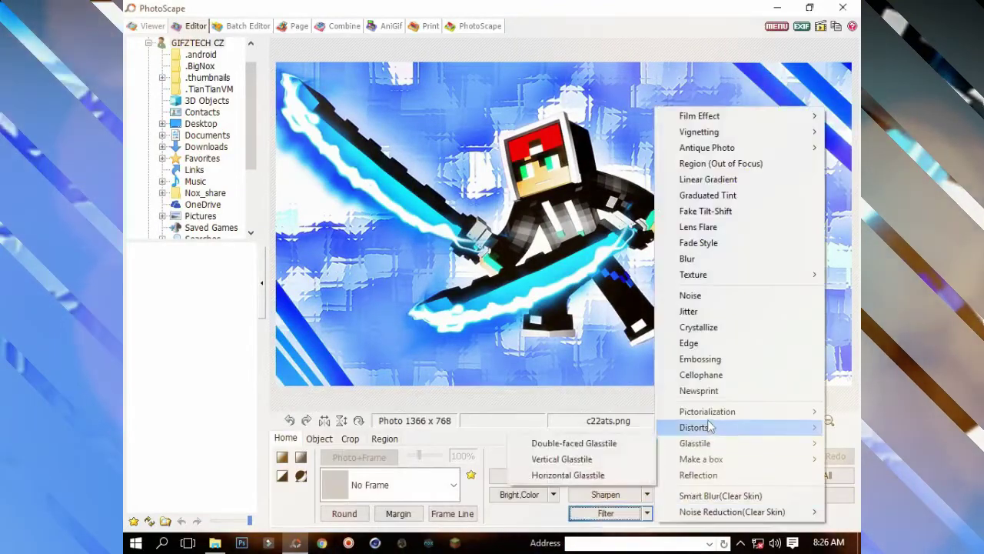
{"action": "left_click", "coordinate": [528, 257]}
{"action": "left_click", "coordinate": [815, 495]}
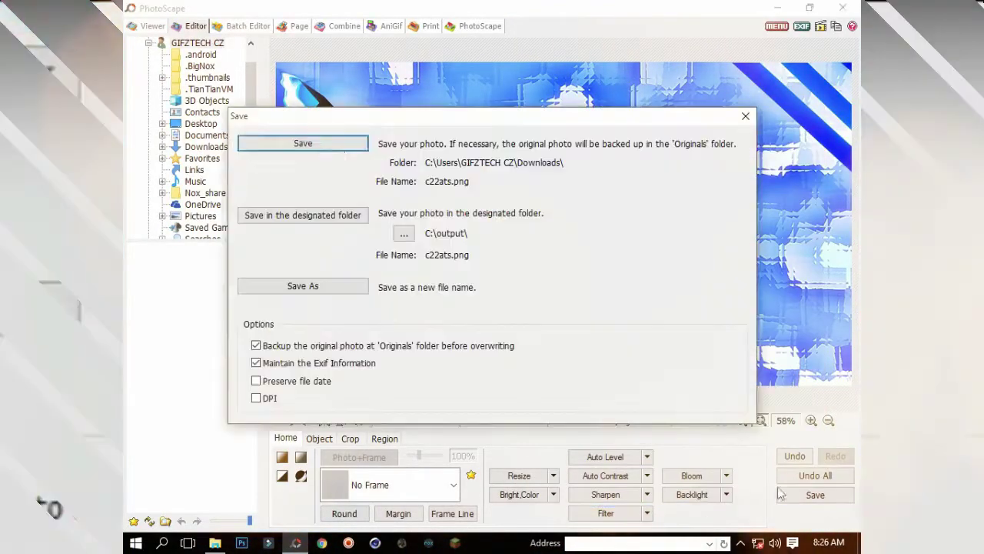
{"action": "left_click", "coordinate": [333, 143]}
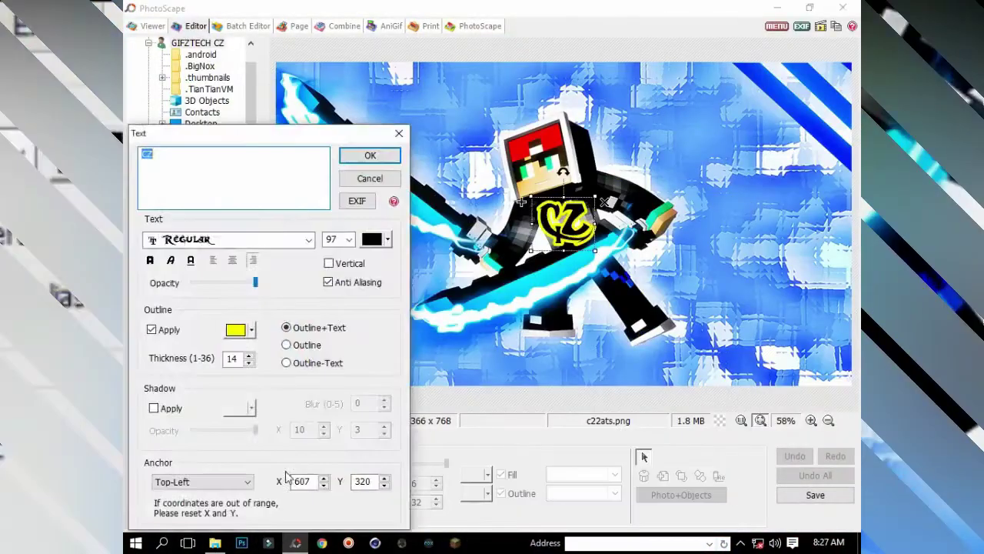
{"action": "type", "text": "ANDRIYAN"}
Step: Set the title font to This Night with black letters and a cyan outline
{"action": "left_click", "coordinate": [292, 239]}
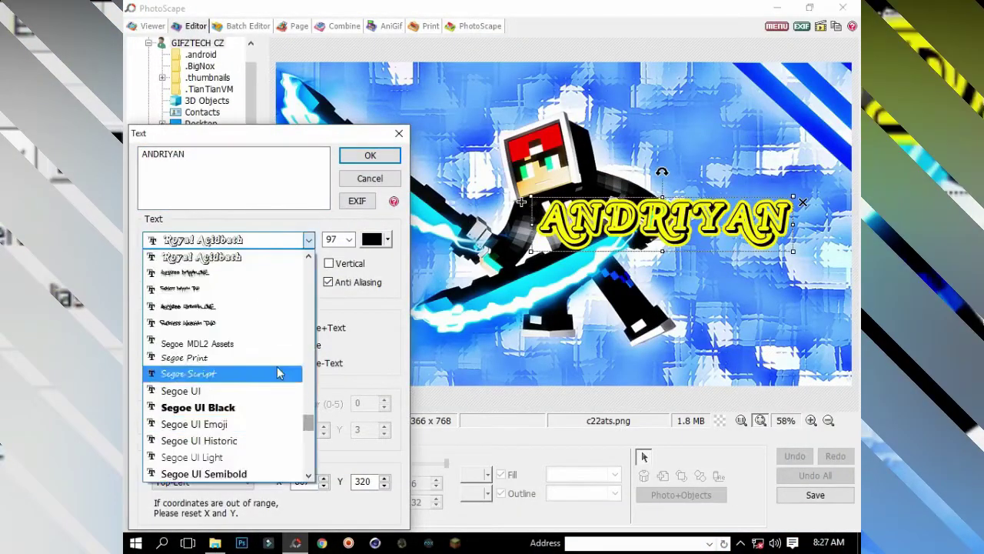
{"action": "scroll", "coordinate": [288, 308], "scroll_direction": "down", "scroll_amount": 3}
{"action": "left_click", "coordinate": [287, 254]}
{"action": "left_click", "coordinate": [388, 240]}
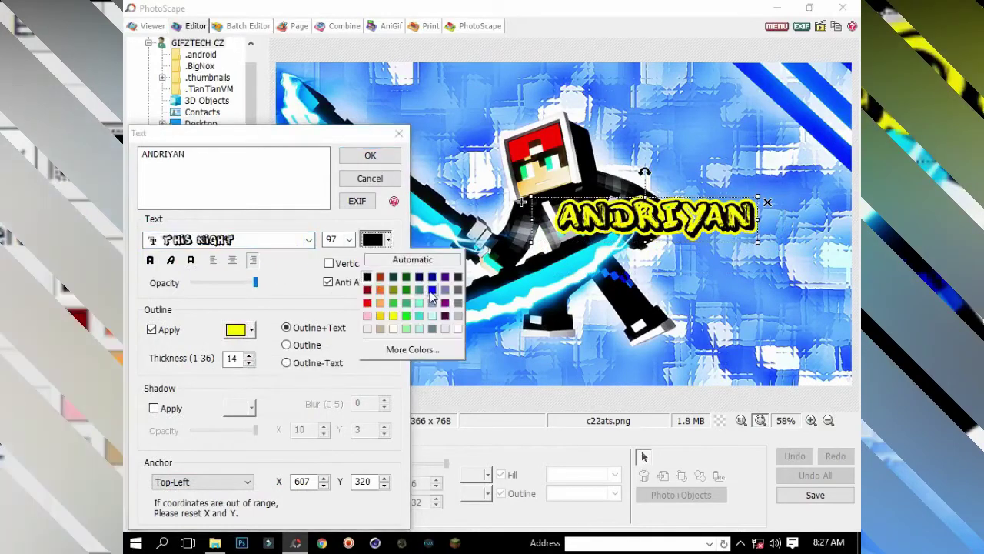
{"action": "left_click", "coordinate": [447, 176]}
{"action": "left_click", "coordinate": [250, 330]}
{"action": "left_click", "coordinate": [230, 367]}
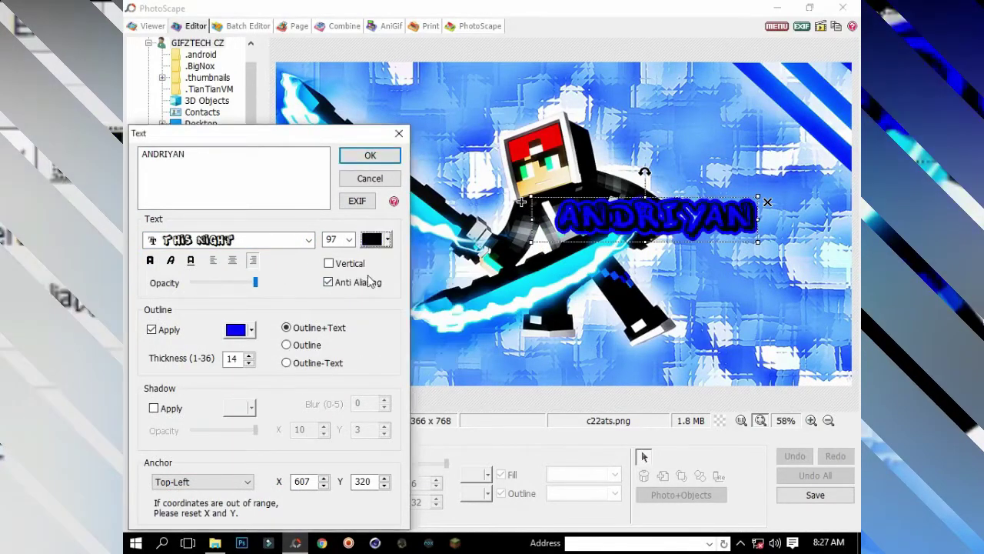
{"action": "left_click", "coordinate": [235, 330]}
{"action": "left_click", "coordinate": [151, 498]}
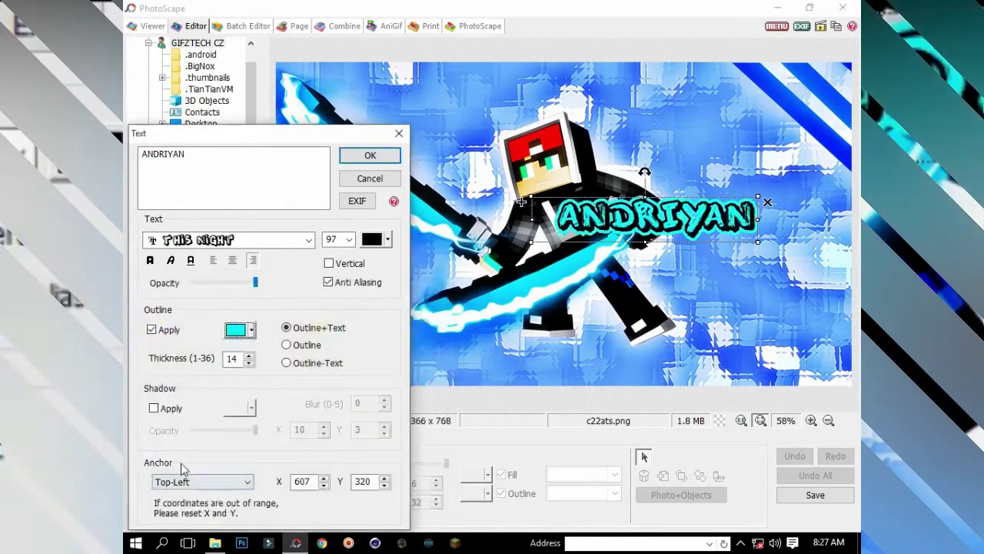
Step: Try alternative title fonts, including KentuckyFriedChickenFont
{"action": "left_click", "coordinate": [308, 239]}
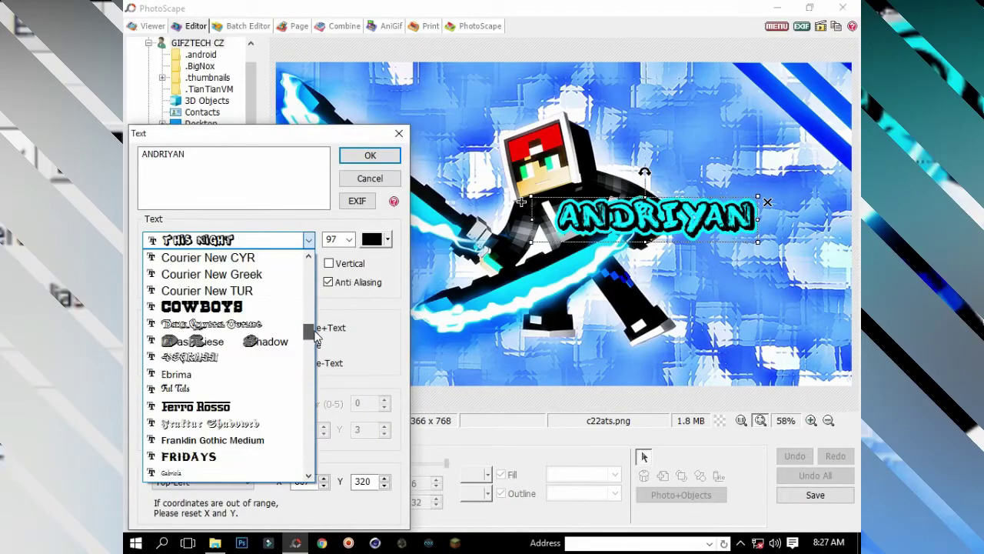
{"action": "left_click_drag", "start_coordinate": [314, 335], "coordinate": [307, 348]}
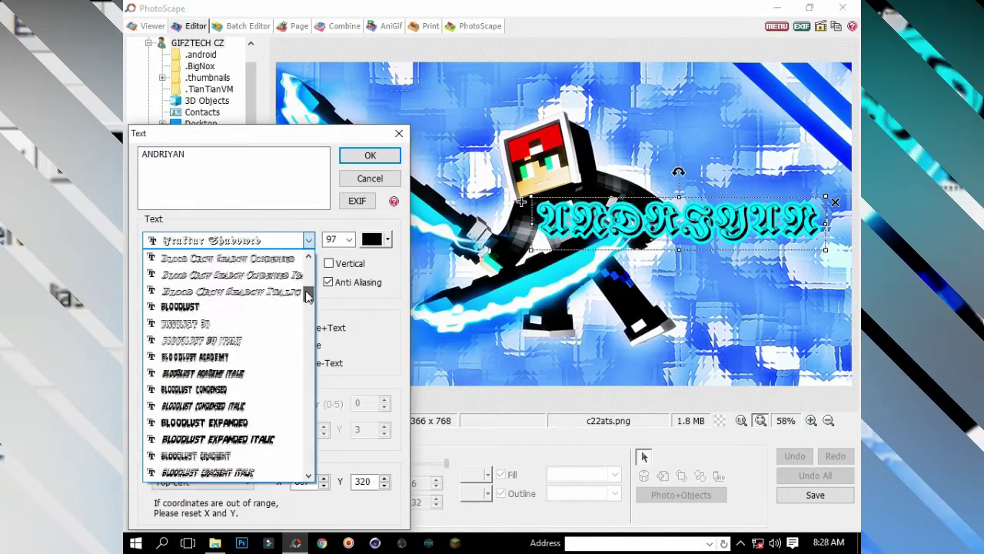
{"action": "left_click", "coordinate": [207, 308]}
{"action": "scroll", "coordinate": [230, 239], "scroll_direction": "down", "scroll_amount": 1}
{"action": "left_click", "coordinate": [308, 239]}
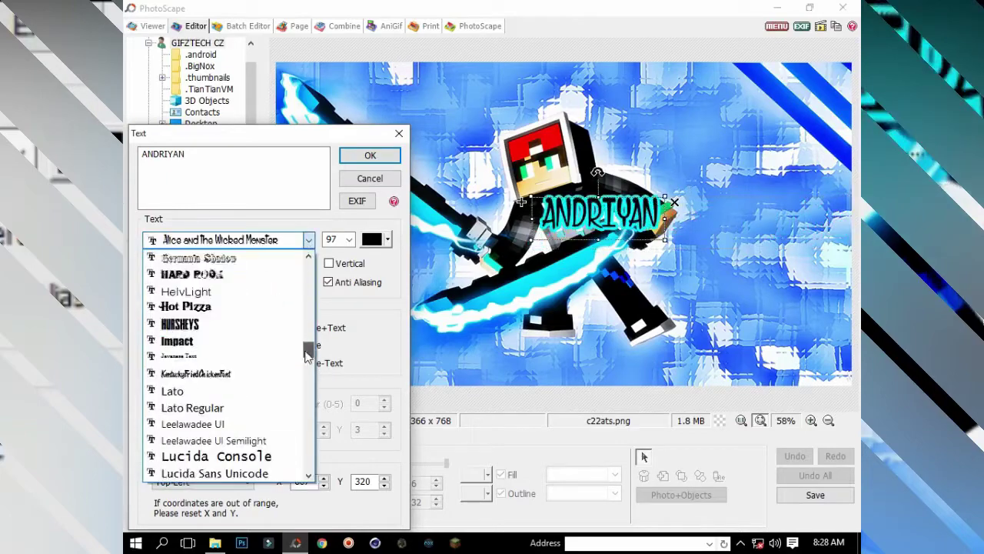
{"action": "left_click", "coordinate": [192, 288]}
{"action": "left_click", "coordinate": [283, 243]}
{"action": "left_click", "coordinate": [282, 299]}
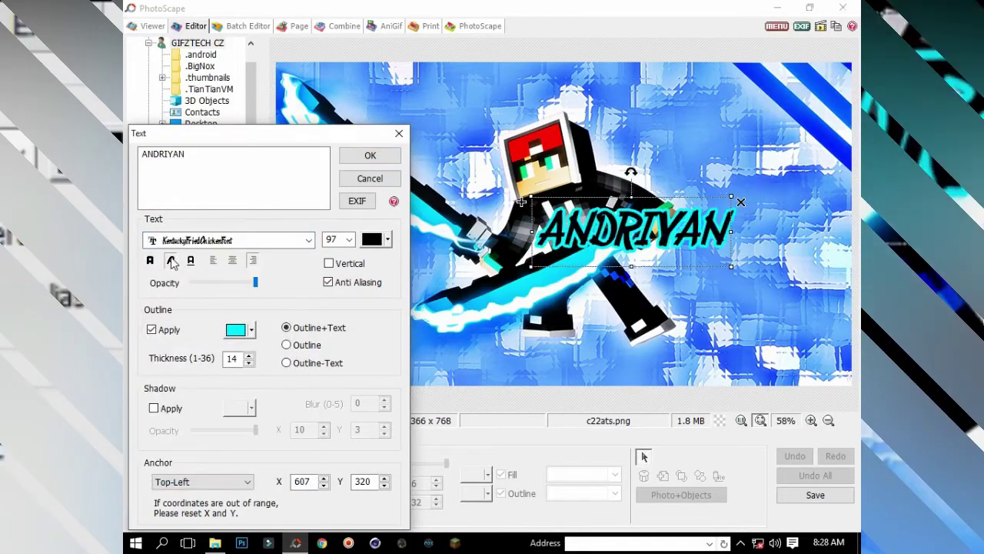
Step: Settle on the Mrs. Monster Academy font and move ANDRIYAN beside the character
{"action": "left_click", "coordinate": [308, 240]}
{"action": "left_click", "coordinate": [190, 324]}
{"action": "left_click", "coordinate": [308, 239]}
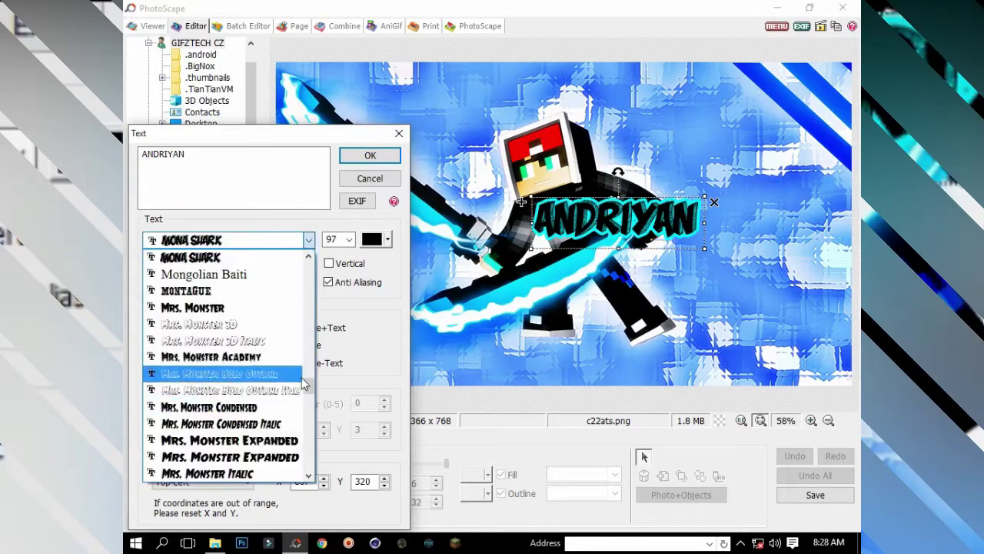
{"action": "left_click", "coordinate": [212, 376]}
{"action": "left_click", "coordinate": [370, 154]}
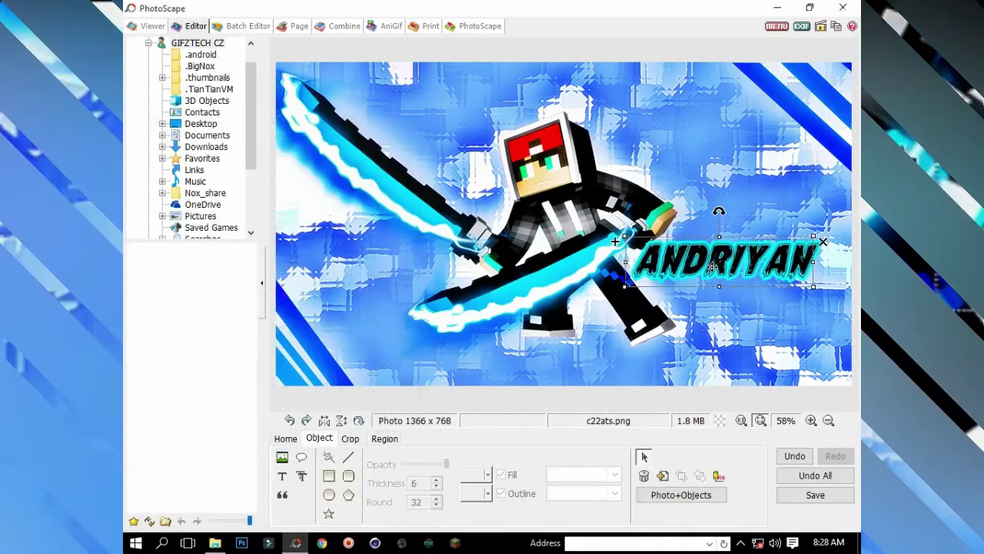
{"action": "mouse_move", "coordinate": [718, 211]}
{"action": "left_mouse_down"}
{"action": "mouse_move", "coordinate": [369, 273]}
{"action": "mouse_move", "coordinate": [723, 268]}
{"action": "left_mouse_up"}
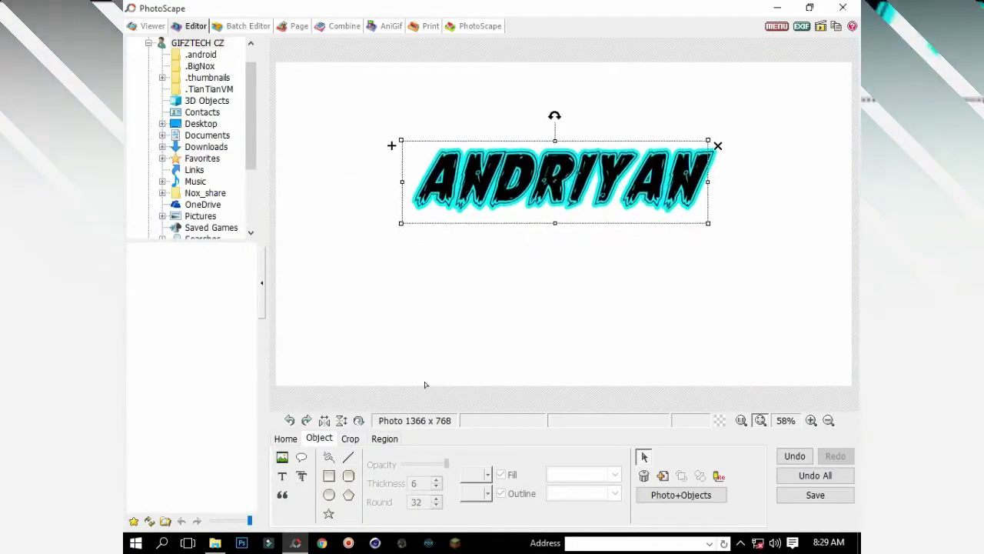
Step: Add an enlarged cyan GAMING text with black outline under ANDRIYAN
{"action": "left_click", "coordinate": [281, 476]}
{"action": "type", "text": "GAMING"}
{"action": "left_click", "coordinate": [387, 239]}
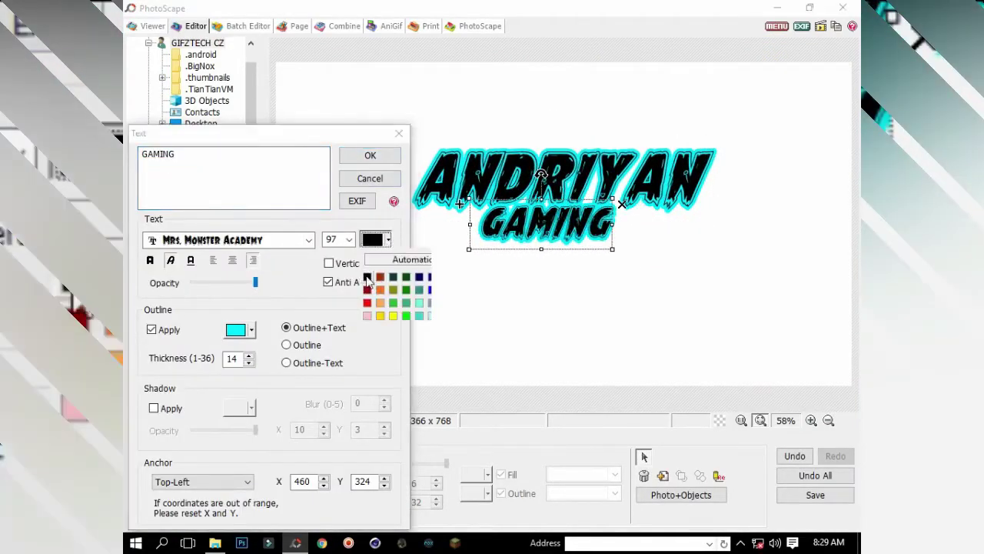
{"action": "left_click", "coordinate": [396, 338]}
{"action": "left_click", "coordinate": [276, 407]}
{"action": "left_click", "coordinate": [251, 329]}
{"action": "left_click", "coordinate": [232, 370]}
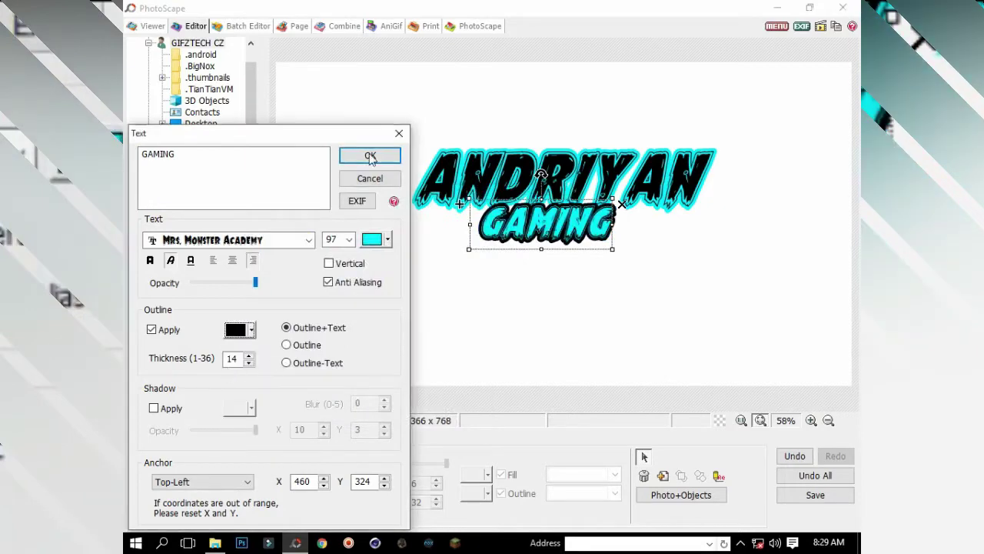
{"action": "left_click", "coordinate": [369, 155]}
{"action": "mouse_move", "coordinate": [570, 257]}
{"action": "left_mouse_down"}
{"action": "mouse_move", "coordinate": [678, 295]}
{"action": "mouse_move", "coordinate": [680, 262]}
{"action": "mouse_move", "coordinate": [634, 260]}
{"action": "left_mouse_up"}
Step: Save the title image as a new PNG file
{"action": "left_click", "coordinate": [815, 495]}
{"action": "left_click", "coordinate": [316, 284]}
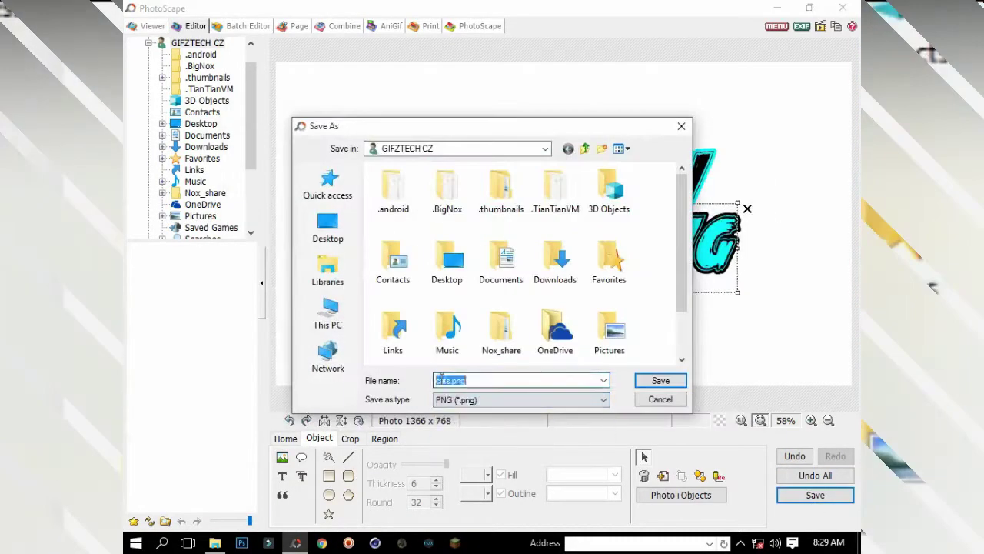
{"action": "left_click", "coordinate": [328, 271]}
{"action": "left_click", "coordinate": [328, 312]}
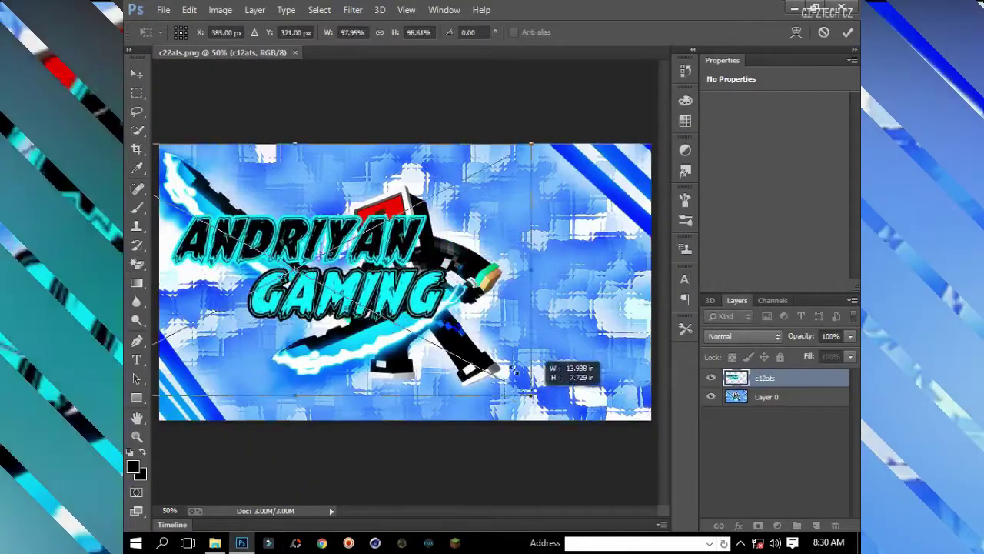
Step: Scale and position the placed title on the thumbnail and rasterize its layer
{"action": "mouse_move", "coordinate": [554, 308]}
{"action": "left_mouse_down"}
{"action": "mouse_move", "coordinate": [615, 378]}
{"action": "mouse_move", "coordinate": [661, 246]}
{"action": "left_mouse_up"}
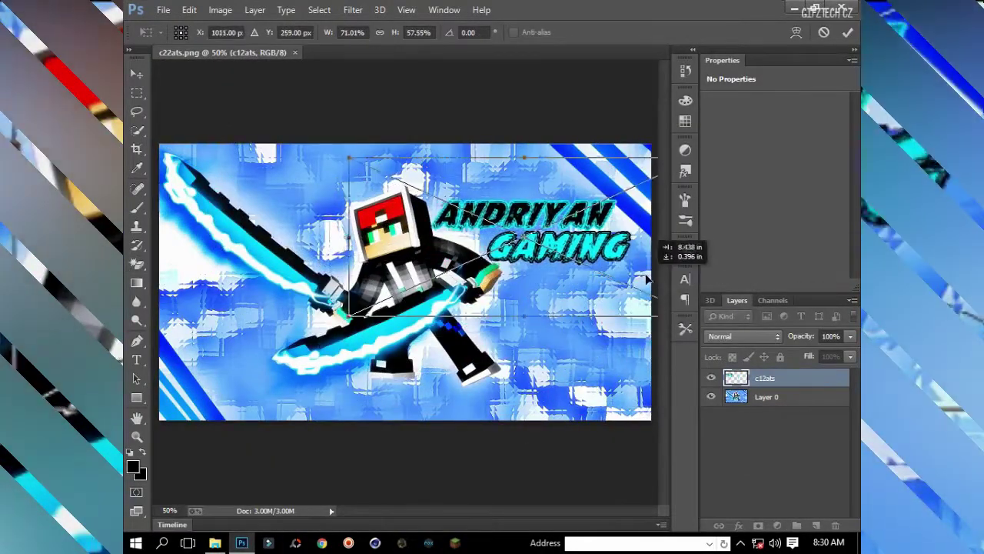
{"action": "key", "text": "Return"}
{"action": "key", "text": "e"}
{"action": "left_click", "coordinate": [473, 329]}
{"action": "key", "text": "Return"}
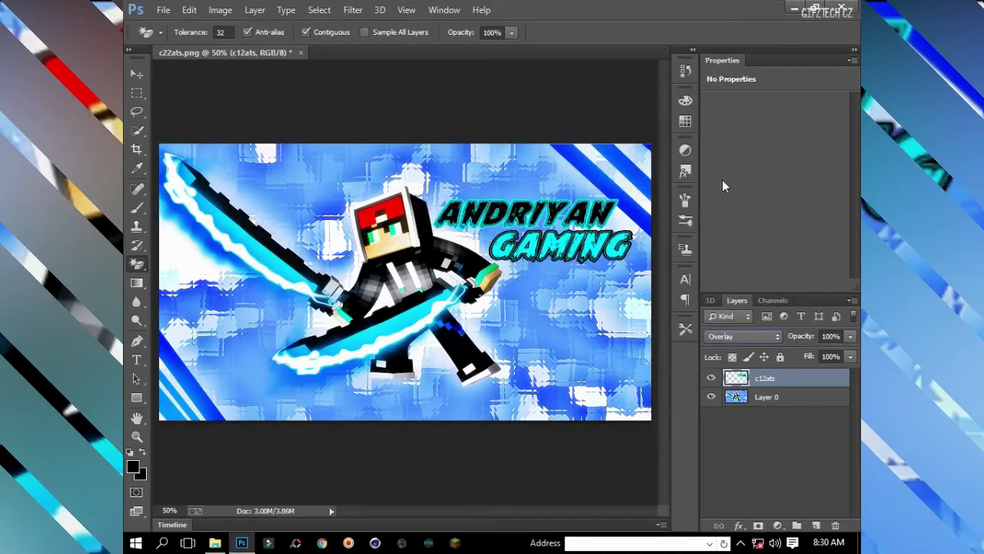
Step: Preview blend modes on the title layer: Soft Light, Overlay, Linear Dodge (Add)
{"action": "left_click", "coordinate": [738, 336]}
{"action": "left_click", "coordinate": [738, 340]}
{"action": "left_click", "coordinate": [739, 336]}
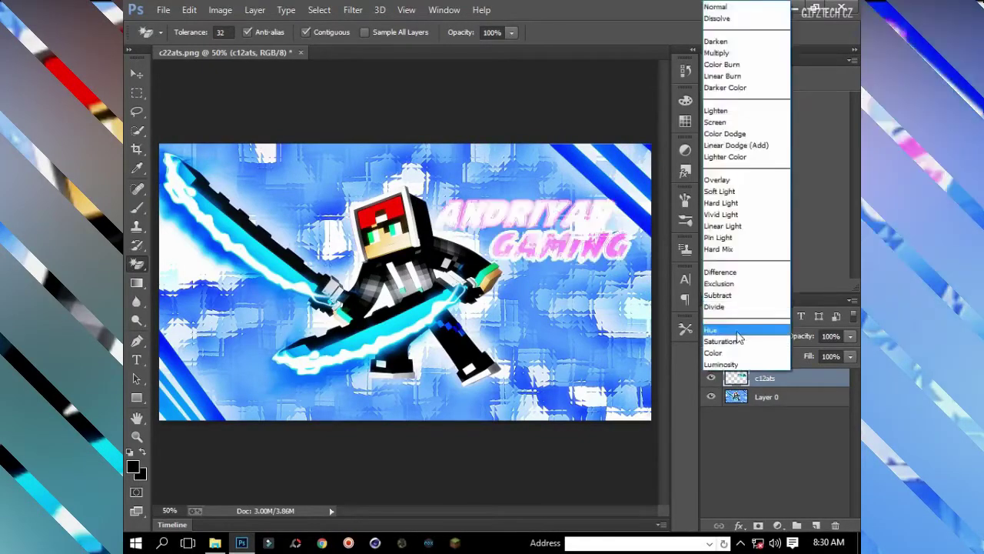
{"action": "left_click", "coordinate": [720, 191]}
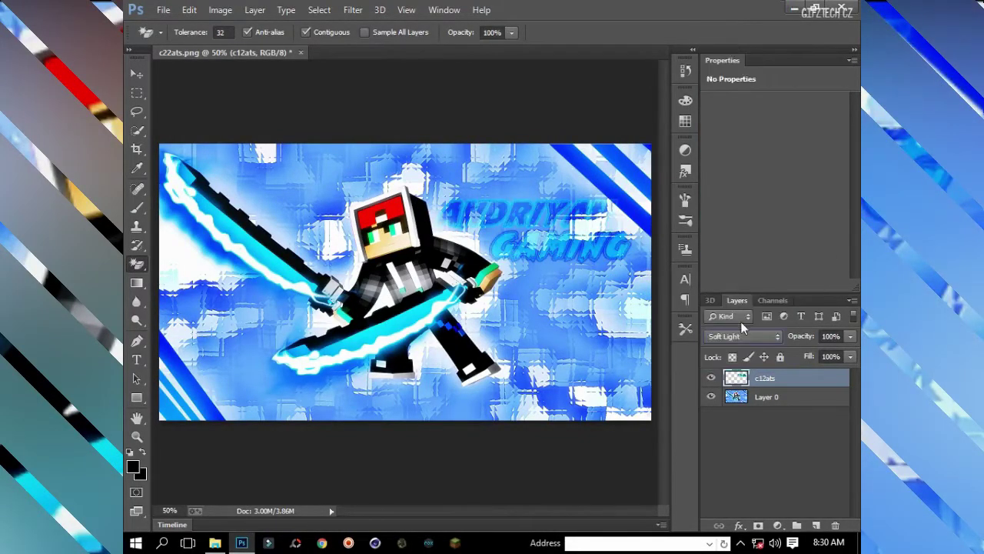
{"action": "left_click", "coordinate": [740, 336]}
{"action": "left_click", "coordinate": [739, 323]}
{"action": "left_click", "coordinate": [754, 336]}
{"action": "left_click", "coordinate": [741, 324]}
{"action": "left_click", "coordinate": [741, 336]}
{"action": "left_click", "coordinate": [755, 209]}
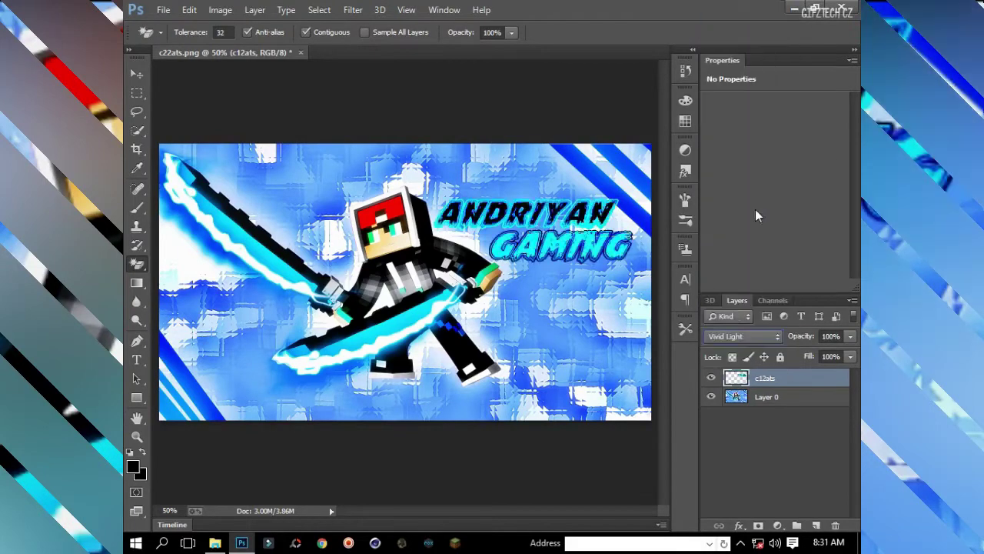
{"action": "left_click", "coordinate": [750, 338]}
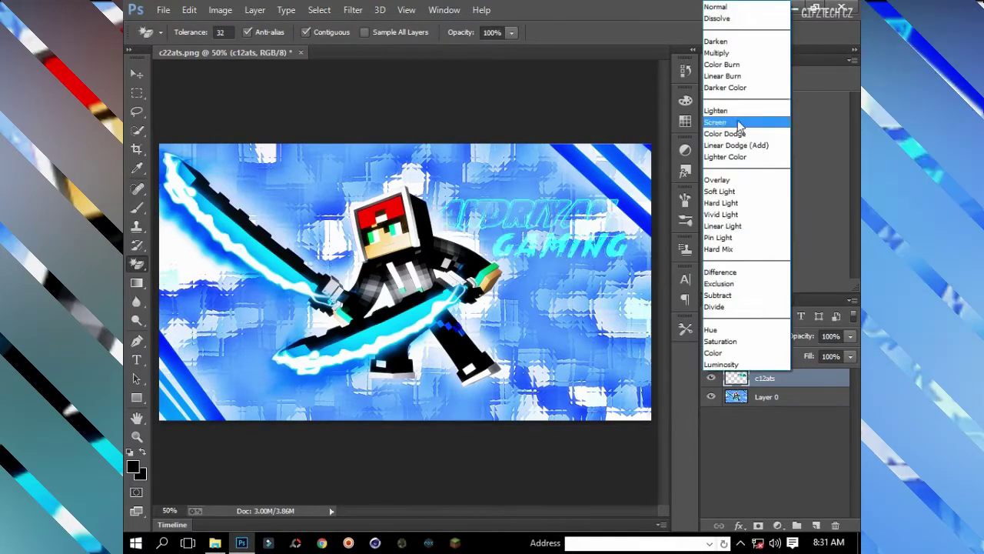
{"action": "left_click", "coordinate": [742, 146]}
Step: Cycle through Darken, Multiply and Overlay, then return the title layer to Normal
{"action": "left_click", "coordinate": [742, 336]}
{"action": "left_click", "coordinate": [742, 248]}
{"action": "left_click", "coordinate": [742, 336]}
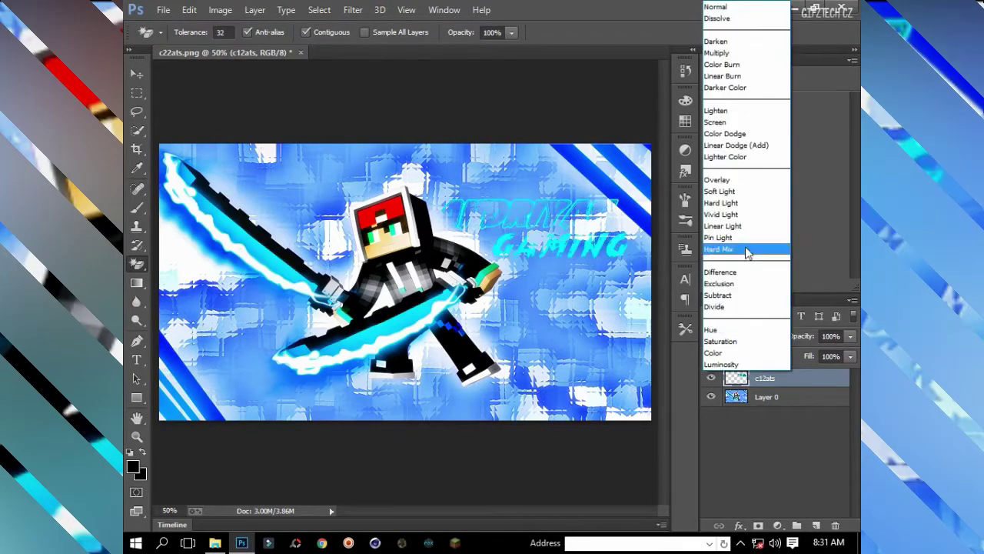
{"action": "left_click", "coordinate": [743, 44]}
{"action": "left_click", "coordinate": [742, 336]}
{"action": "left_click", "coordinate": [746, 317]}
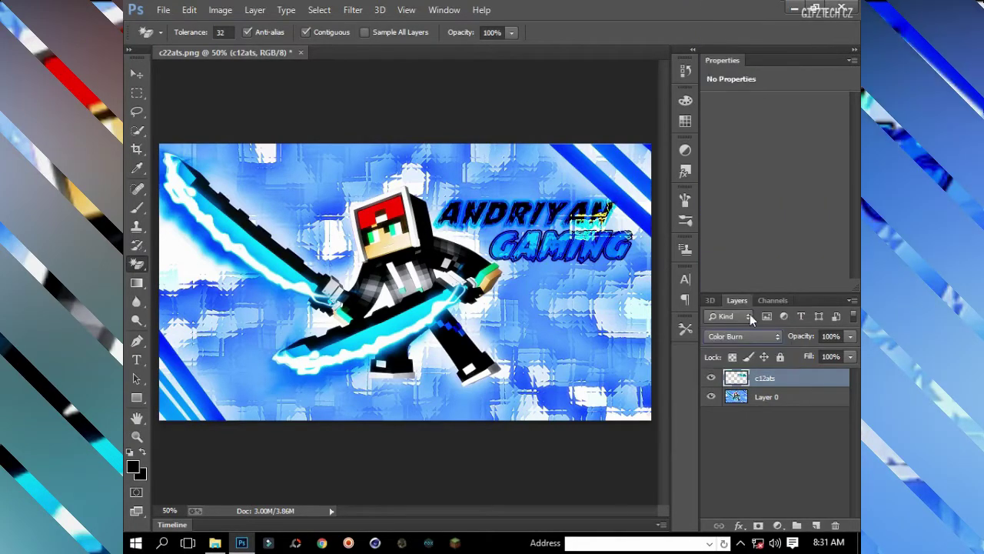
{"action": "left_click", "coordinate": [742, 336]}
{"action": "left_click", "coordinate": [750, 171]}
{"action": "left_click", "coordinate": [742, 336]}
{"action": "left_click", "coordinate": [720, 7]}
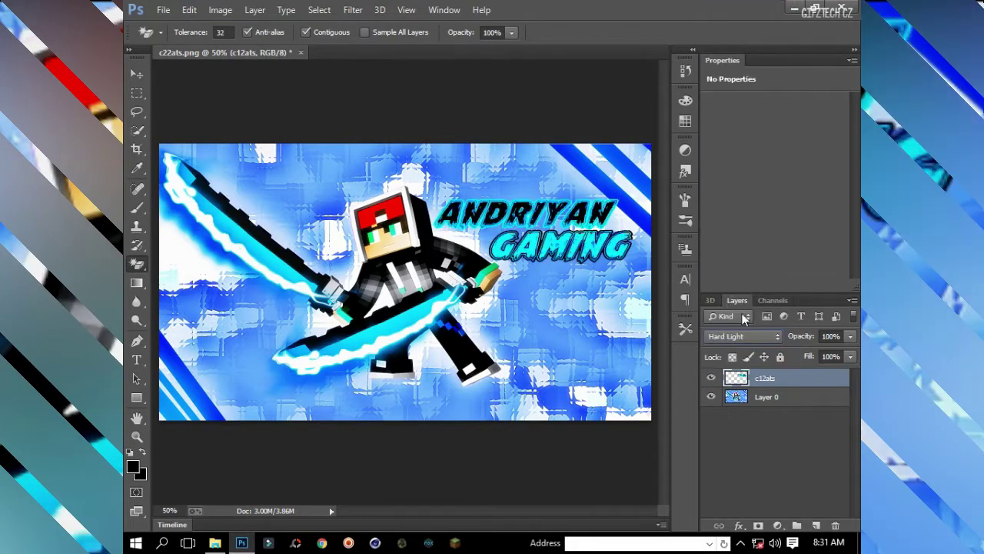
{"action": "left_click", "coordinate": [743, 336]}
{"action": "left_click", "coordinate": [719, 7]}
Step: Add a Hue/Saturation adjustment with hue -14, then delete it
{"action": "left_click", "coordinate": [685, 150]}
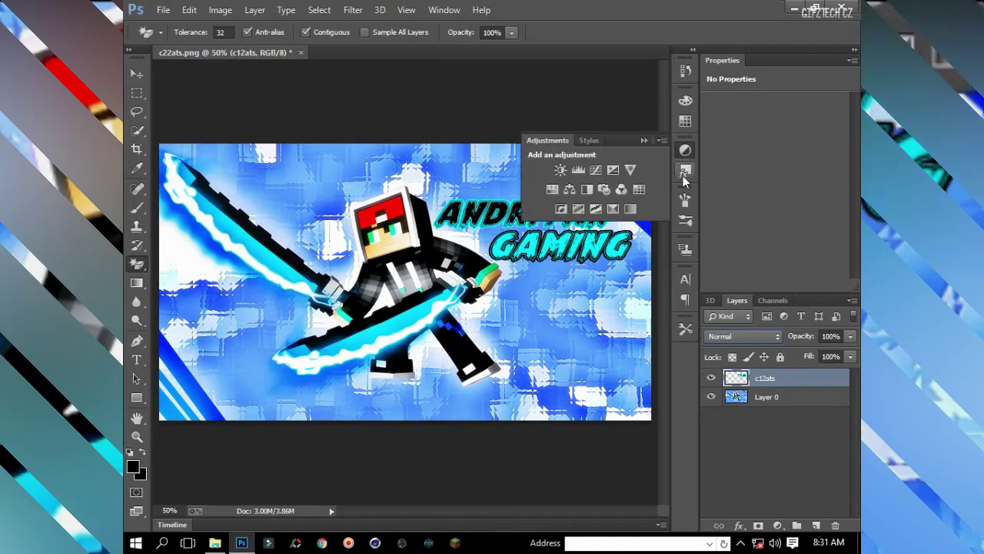
{"action": "left_click", "coordinate": [570, 189]}
{"action": "mouse_move", "coordinate": [774, 158]}
{"action": "left_mouse_down"}
{"action": "mouse_move", "coordinate": [806, 158]}
{"action": "mouse_move", "coordinate": [766, 159]}
{"action": "mouse_move", "coordinate": [788, 159]}
{"action": "mouse_move", "coordinate": [695, 209]}
{"action": "mouse_move", "coordinate": [774, 188]}
{"action": "left_mouse_up"}
{"action": "left_click", "coordinate": [746, 398]}
{"action": "left_click", "coordinate": [769, 378]}
{"action": "key", "text": "Delete"}
{"action": "left_click", "coordinate": [411, 429]}
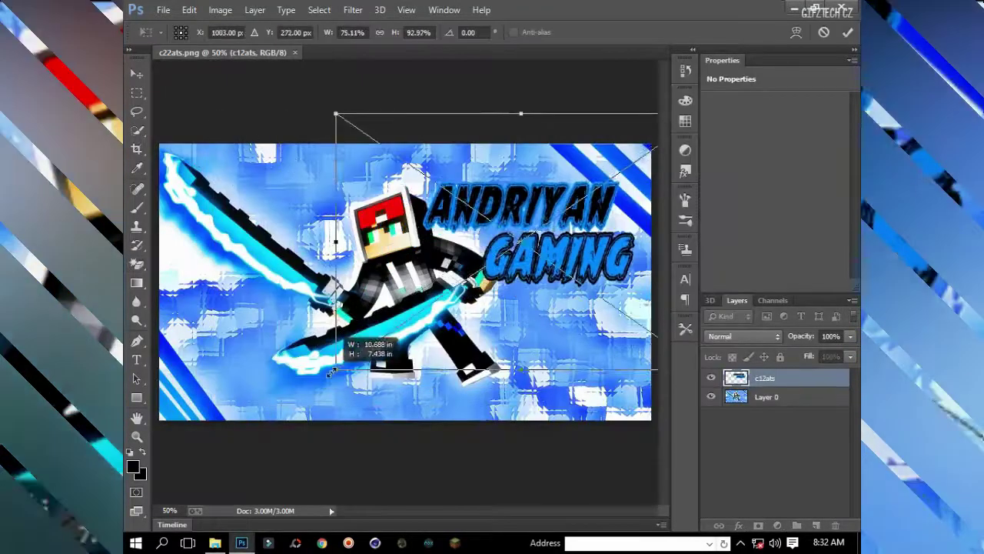
Step: Shrink the placed c12ats title, then enlarge it toward the character's lower right
{"action": "mouse_move", "coordinate": [342, 331]}
{"action": "left_mouse_down"}
{"action": "mouse_move", "coordinate": [474, 333]}
{"action": "mouse_move", "coordinate": [421, 403]}
{"action": "left_mouse_up"}
{"action": "left_click_drag", "start_coordinate": [522, 364], "coordinate": [586, 392]}
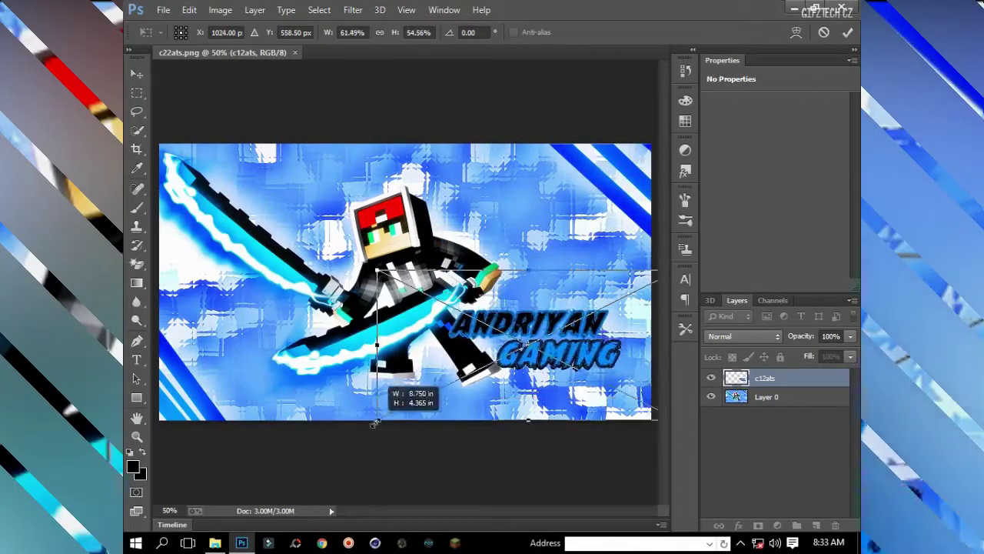
Step: Commit the title's transform at the lower right beside the character
{"action": "key", "text": "Return"}
{"action": "key", "text": "e"}
{"action": "left_click", "coordinate": [555, 347]}
{"action": "left_click", "coordinate": [742, 336]}
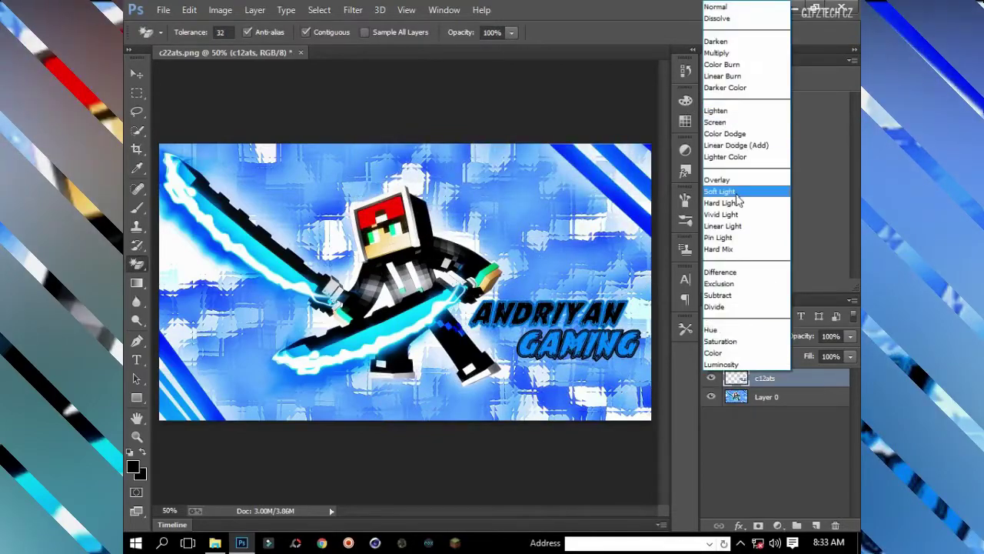
Step: Save the thumbnail as a PNG via Save As
{"action": "left_click", "coordinate": [163, 9]}
{"action": "left_click", "coordinate": [183, 182]}
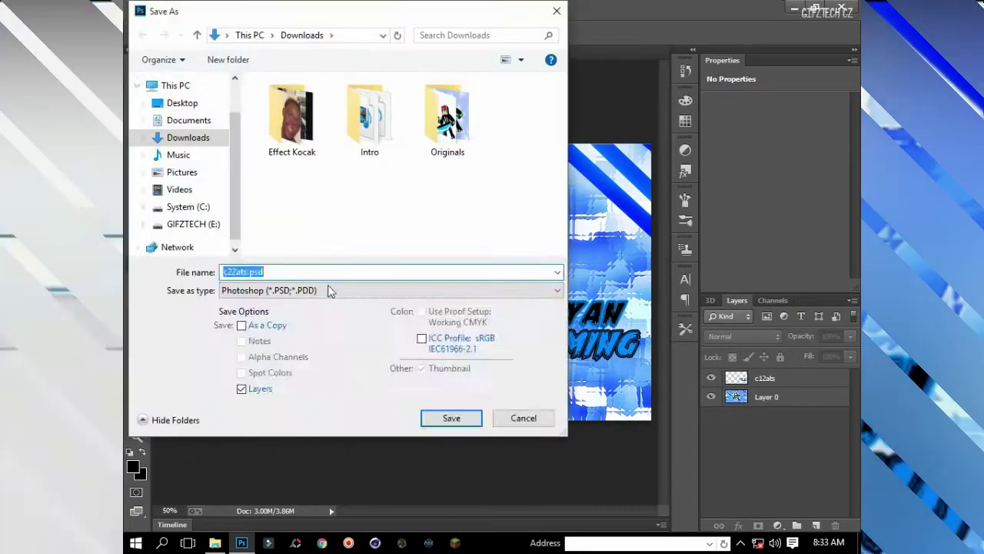
{"action": "left_click", "coordinate": [336, 290]}
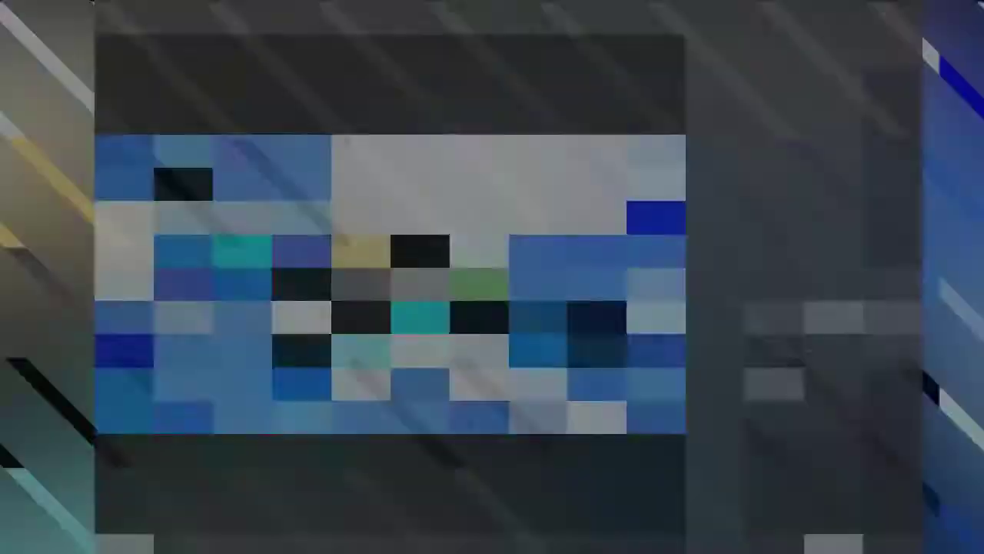